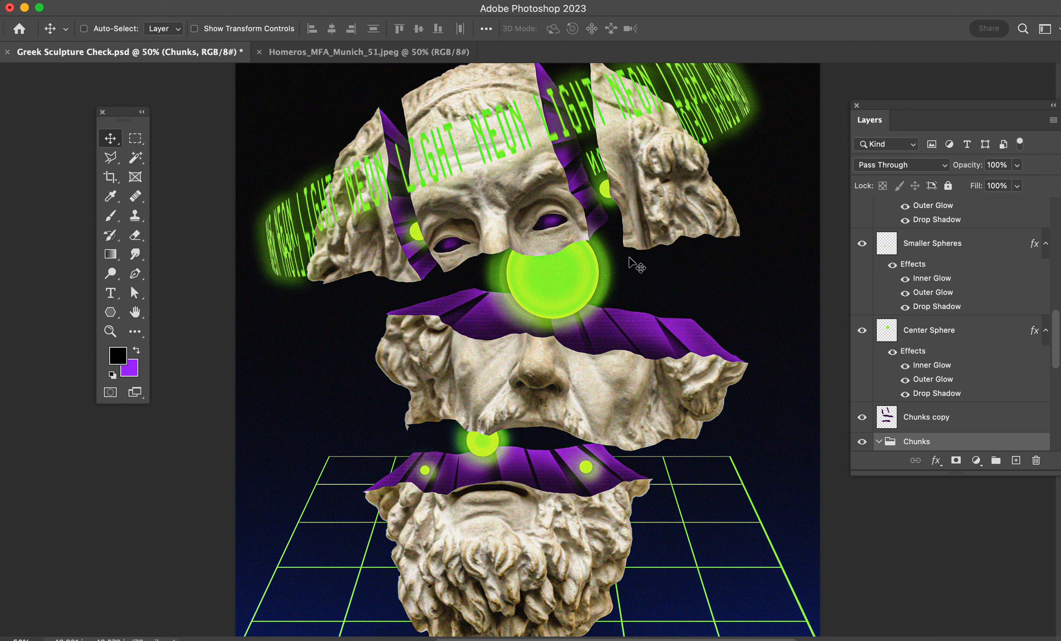
{"action": "scroll", "coordinate": [521, 419], "scroll_direction": "up", "scroll_amount": 2}
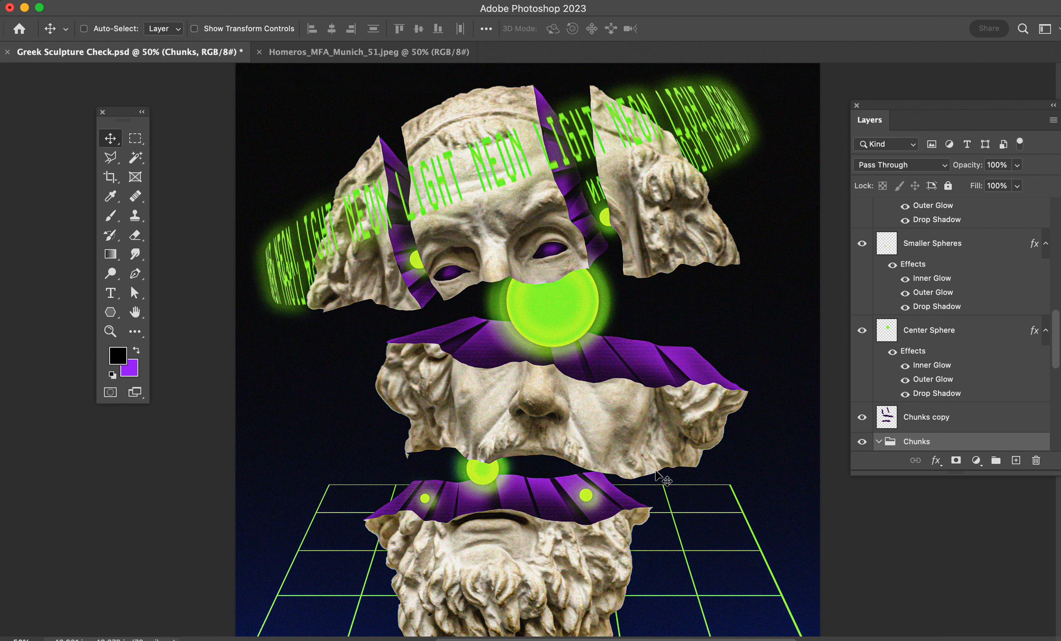
{"action": "scroll", "coordinate": [734, 416], "scroll_direction": "down", "scroll_amount": 1}
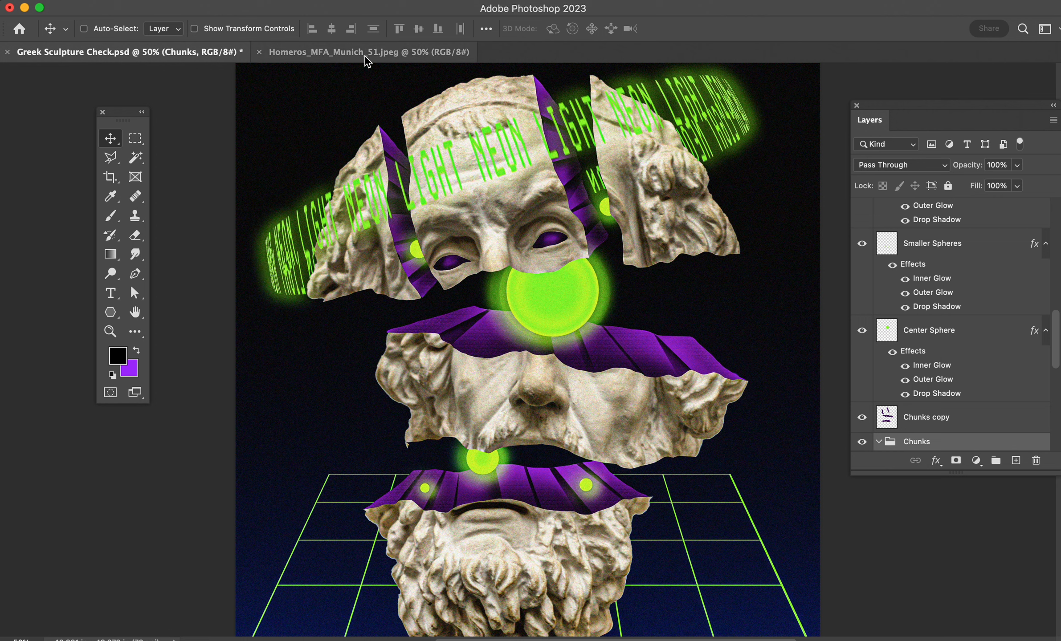
{"action": "scroll", "coordinate": [348, 505], "scroll_direction": "down", "scroll_amount": 3}
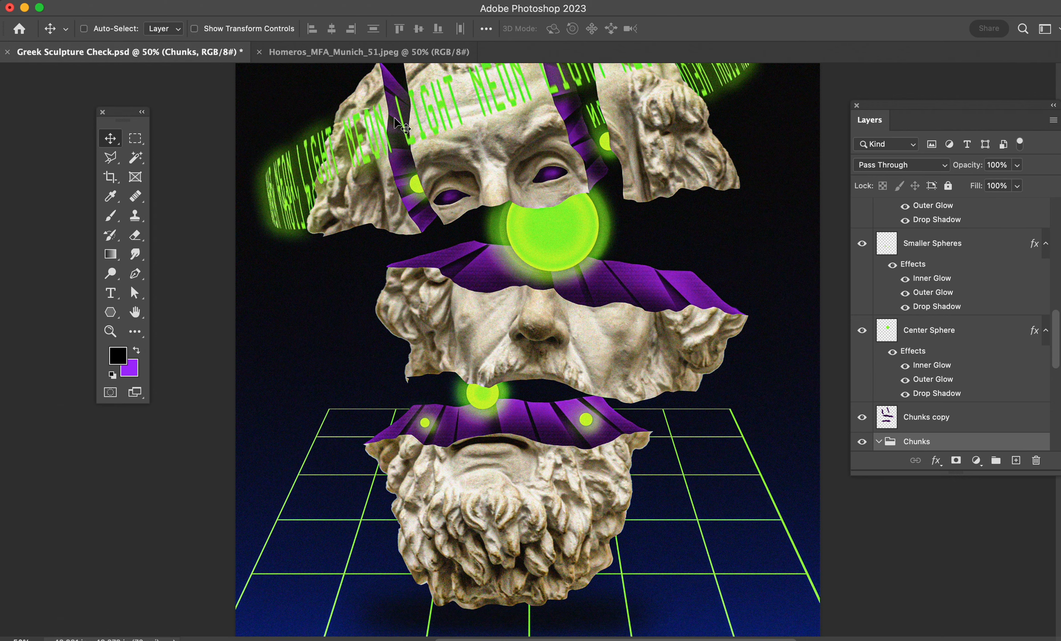
- Switch to the Homeros_MFA_Munich_51.jpeg document and unlock its Background layer
{"action": "left_click", "coordinate": [373, 53]}
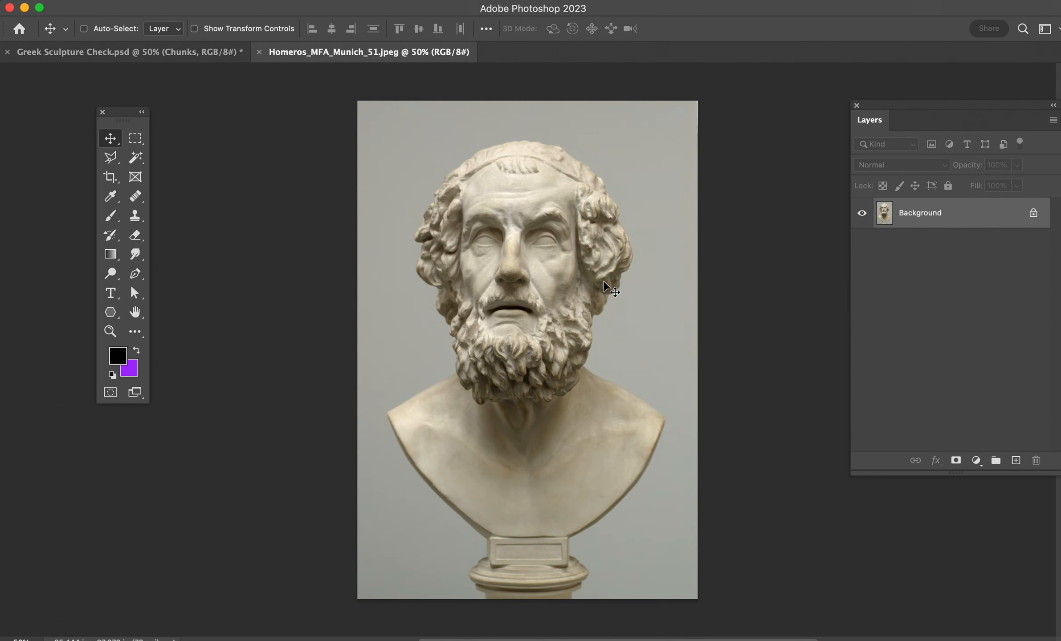
{"action": "left_click", "coordinate": [1035, 212]}
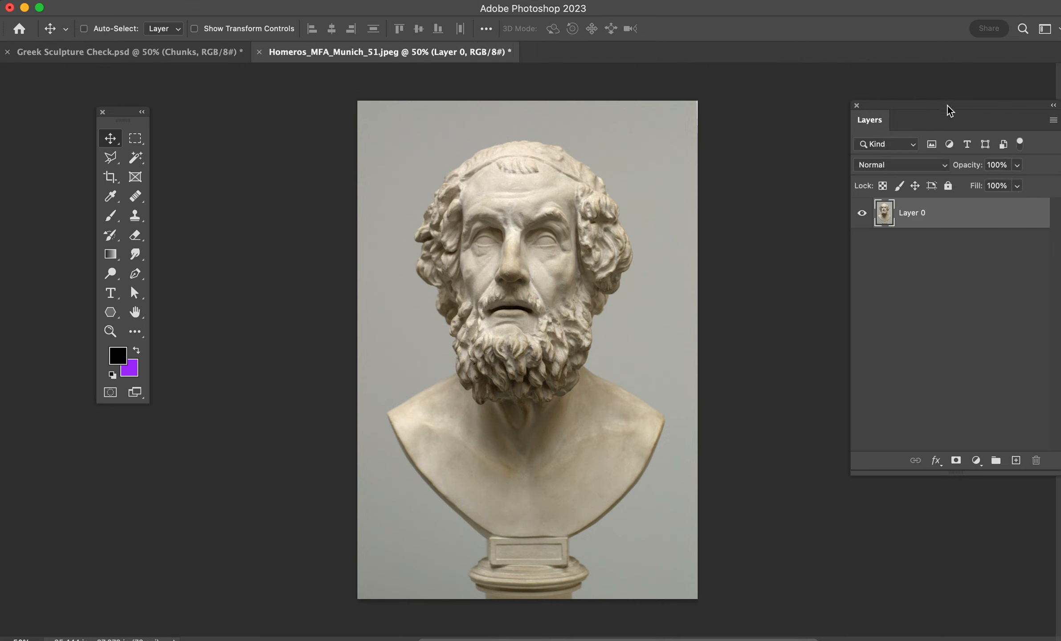
{"action": "left_click_drag", "start_coordinate": [948, 105], "coordinate": [892, 107]}
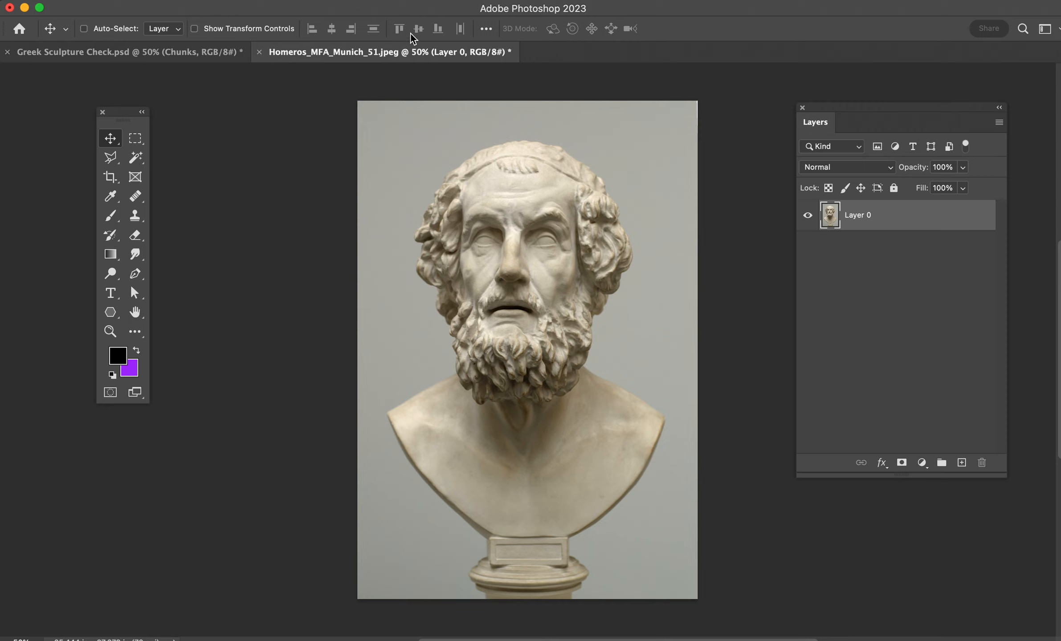
- Select the bust with Select Subject and mask out the grey background on Layer 0
{"action": "left_click", "coordinate": [295, 0]}
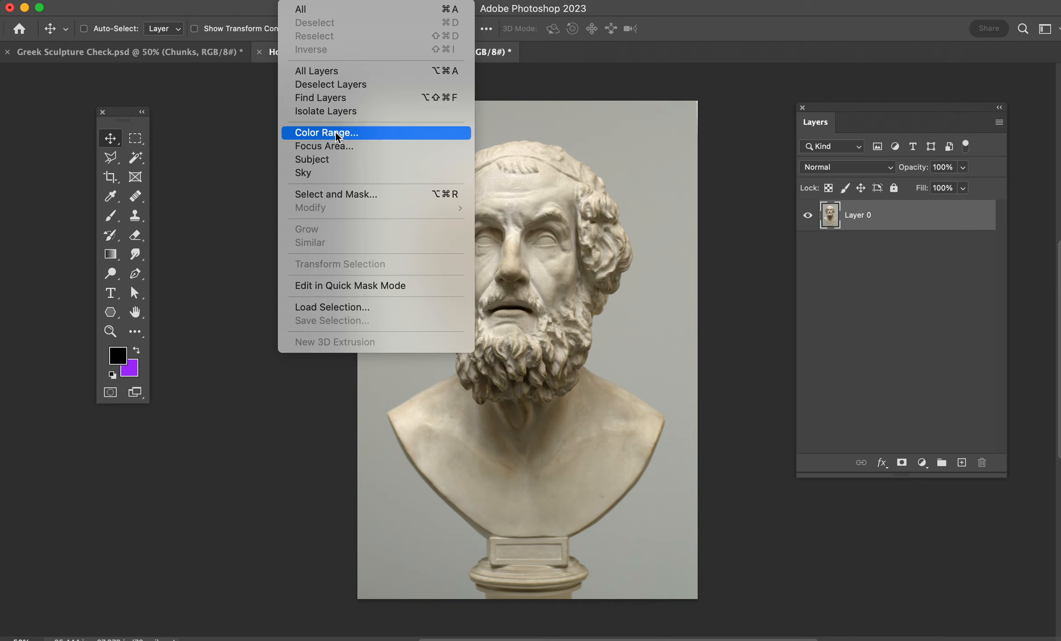
{"action": "left_click", "coordinate": [333, 159]}
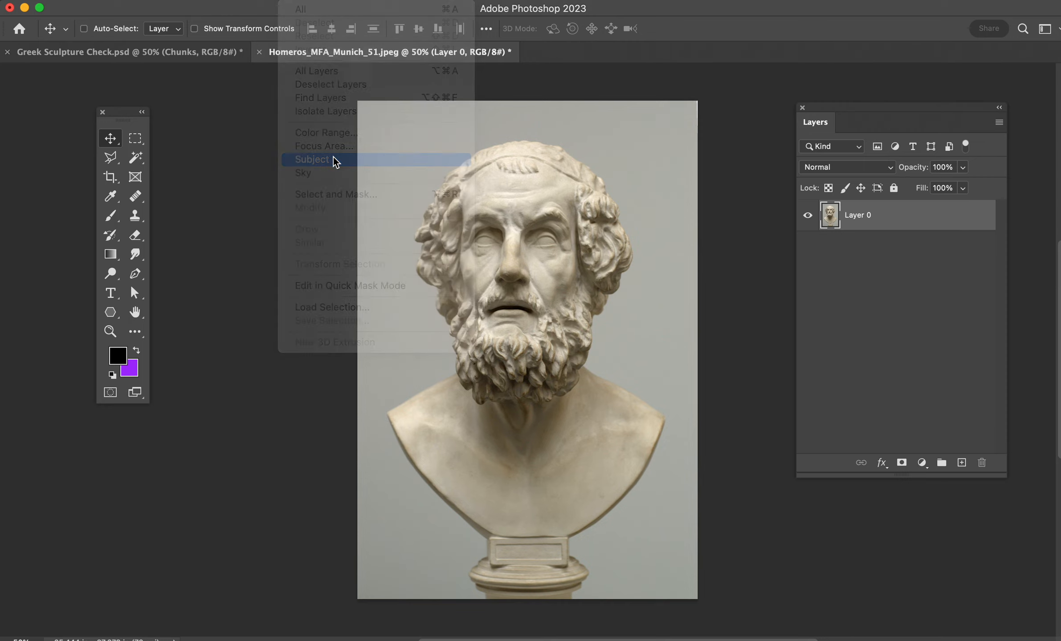
{"action": "left_click", "coordinate": [901, 462]}
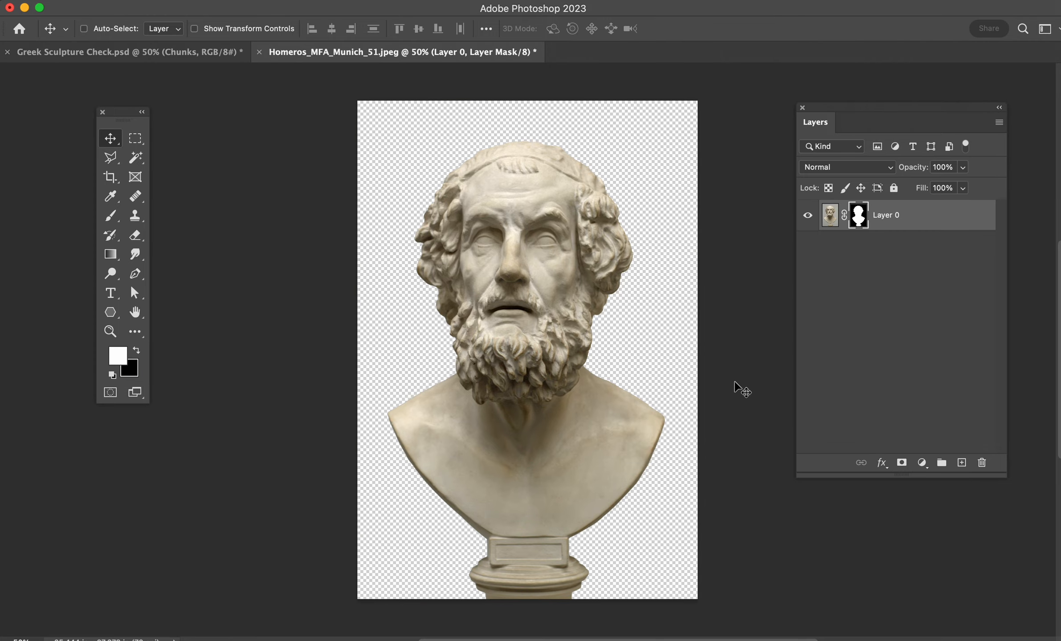
- Select the neck, shoulders and pedestal with the Lasso tool, tracing closely along the lower edge of the beard
{"action": "key", "text": "super+equal"}
{"action": "key", "text": "super+equal"}
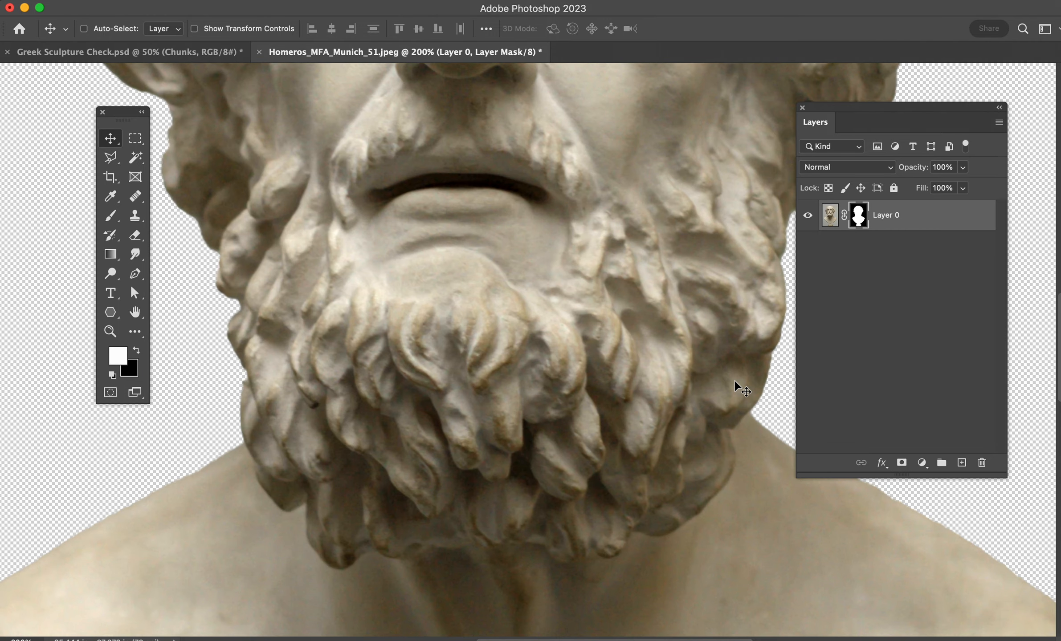
{"action": "key", "text": "l"}
{"action": "scroll", "coordinate": [683, 411], "scroll_direction": "down", "scroll_amount": 2}
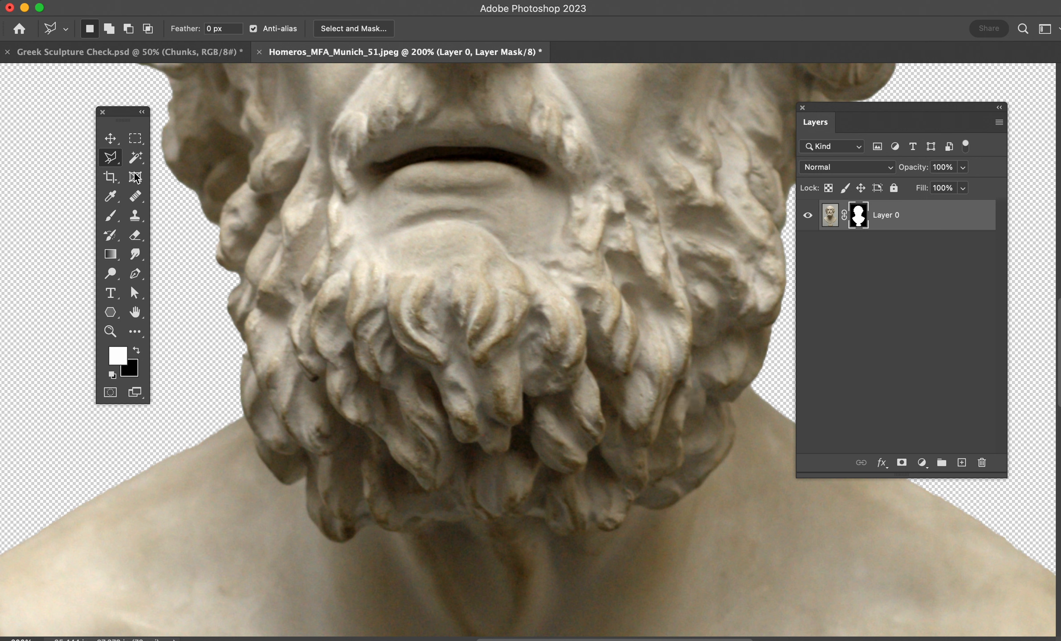
{"action": "left_click_drag", "start_coordinate": [102, 160], "coordinate": [169, 157]}
{"action": "mouse_move", "coordinate": [757, 376]}
{"action": "left_mouse_down"}
{"action": "mouse_move", "coordinate": [734, 407]}
{"action": "mouse_move", "coordinate": [718, 474]}
{"action": "mouse_move", "coordinate": [653, 509]}
{"action": "mouse_move", "coordinate": [557, 534]}
{"action": "mouse_move", "coordinate": [427, 520]}
{"action": "mouse_move", "coordinate": [334, 539]}
{"action": "mouse_move", "coordinate": [305, 477]}
{"action": "mouse_move", "coordinate": [284, 480]}
{"action": "mouse_move", "coordinate": [223, 403]}
{"action": "mouse_move", "coordinate": [194, 426]}
{"action": "mouse_move", "coordinate": [130, 592]}
{"action": "mouse_move", "coordinate": [128, 580]}
{"action": "mouse_move", "coordinate": [322, 407]}
{"action": "mouse_move", "coordinate": [354, 490]}
{"action": "mouse_move", "coordinate": [603, 541]}
{"action": "mouse_move", "coordinate": [637, 380]}
{"action": "mouse_move", "coordinate": [601, 262]}
{"action": "mouse_move", "coordinate": [536, 264]}
{"action": "left_mouse_up"}
{"action": "key", "text": "super+minus"}
{"action": "key", "text": "super+minus"}
{"action": "key", "text": "super+minus"}
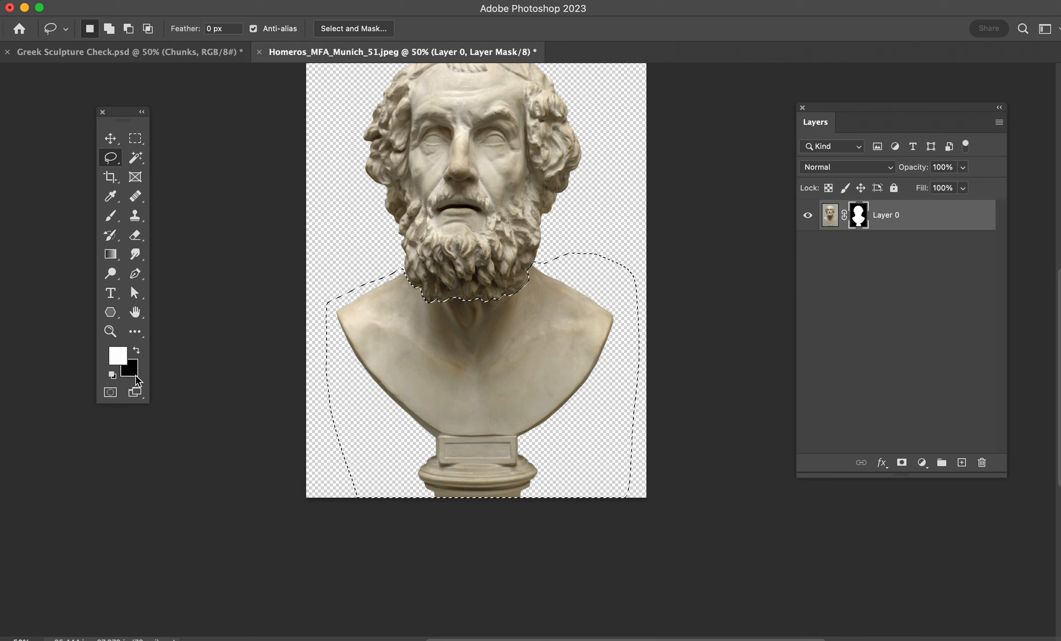
- Fill the selected area with black on Layer 0's mask to hide the bust below the beard, and clear the selection
{"action": "left_click", "coordinate": [136, 350]}
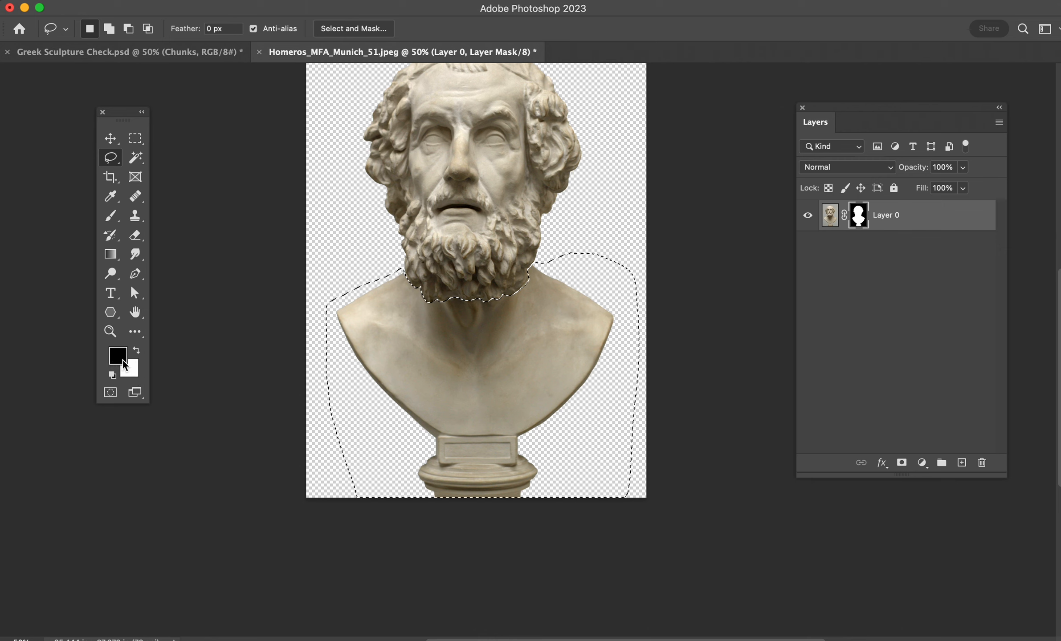
{"action": "key", "text": "alt+BackSpace"}
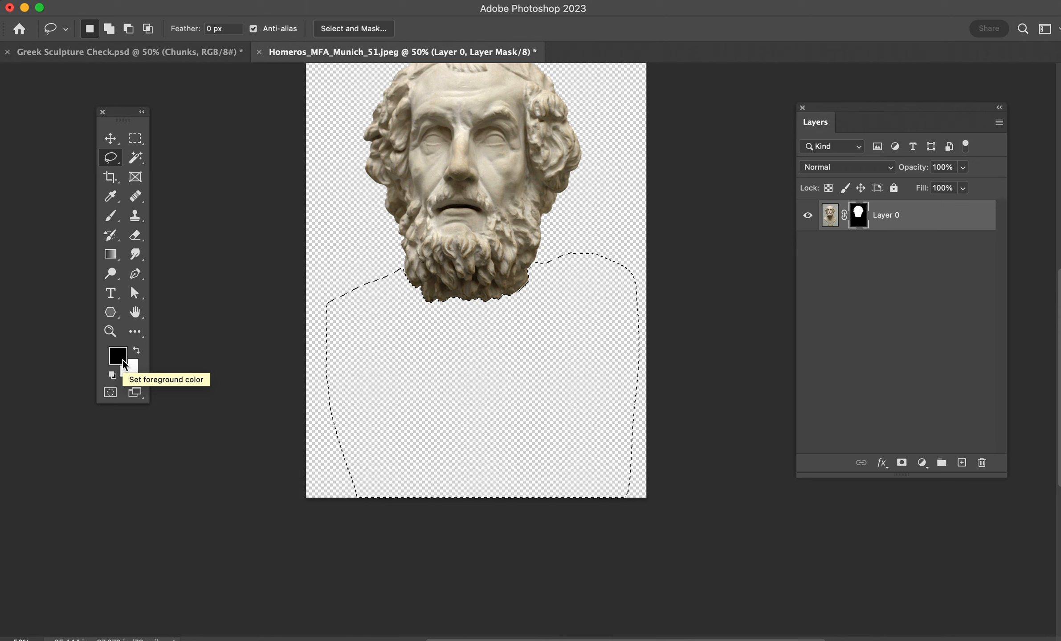
{"action": "key", "text": "super+d"}
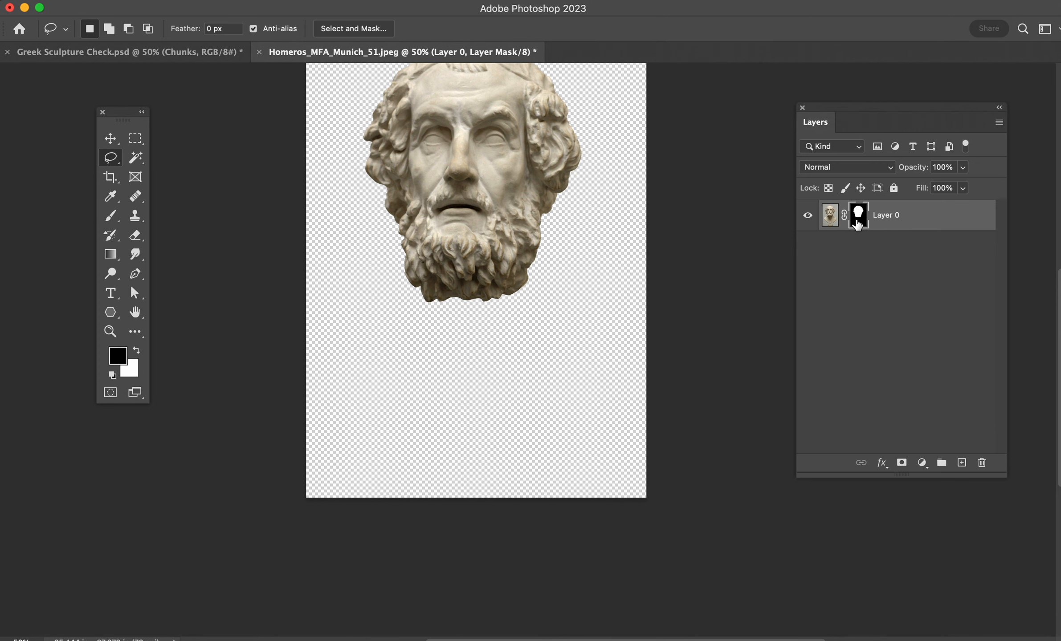
- Apply the layer mask permanently to Layer 0
{"action": "scroll", "coordinate": [372, 310], "scroll_direction": "up", "scroll_amount": 3}
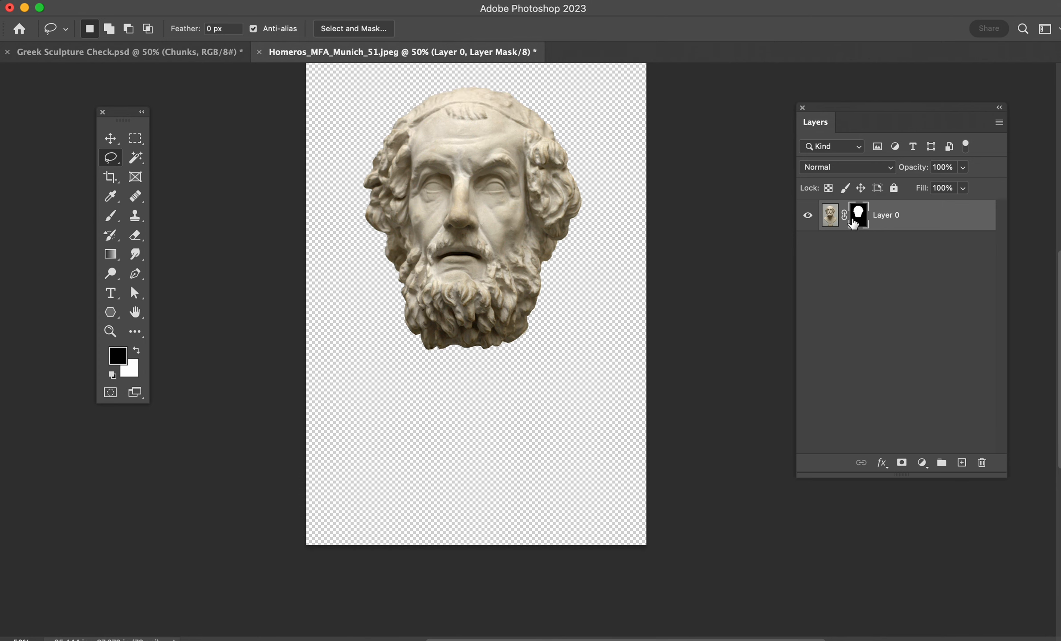
{"action": "right_click", "coordinate": [859, 218]}
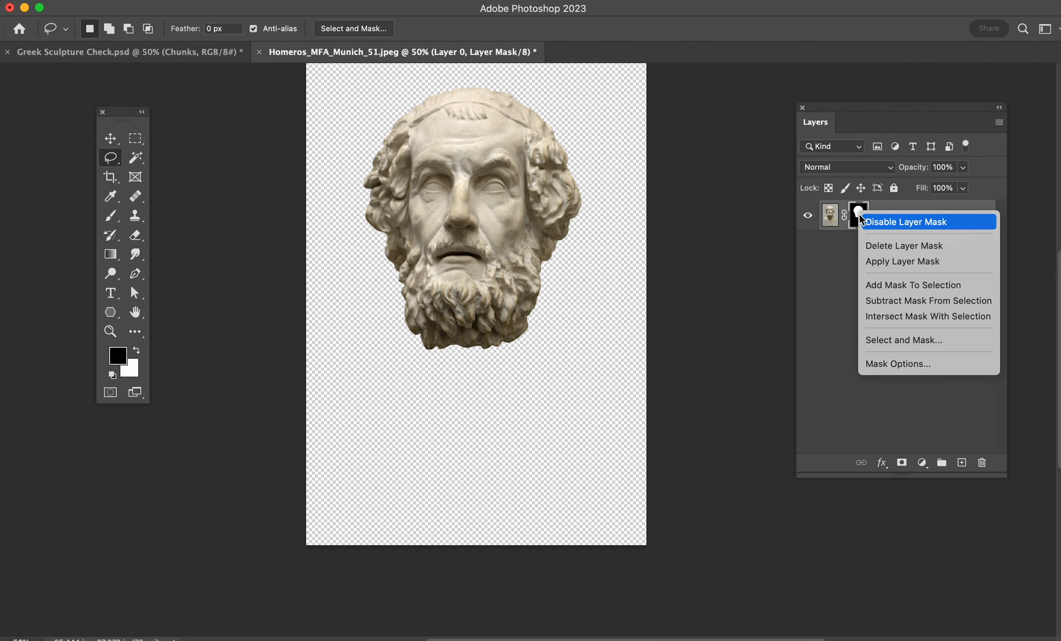
{"action": "left_click", "coordinate": [900, 262]}
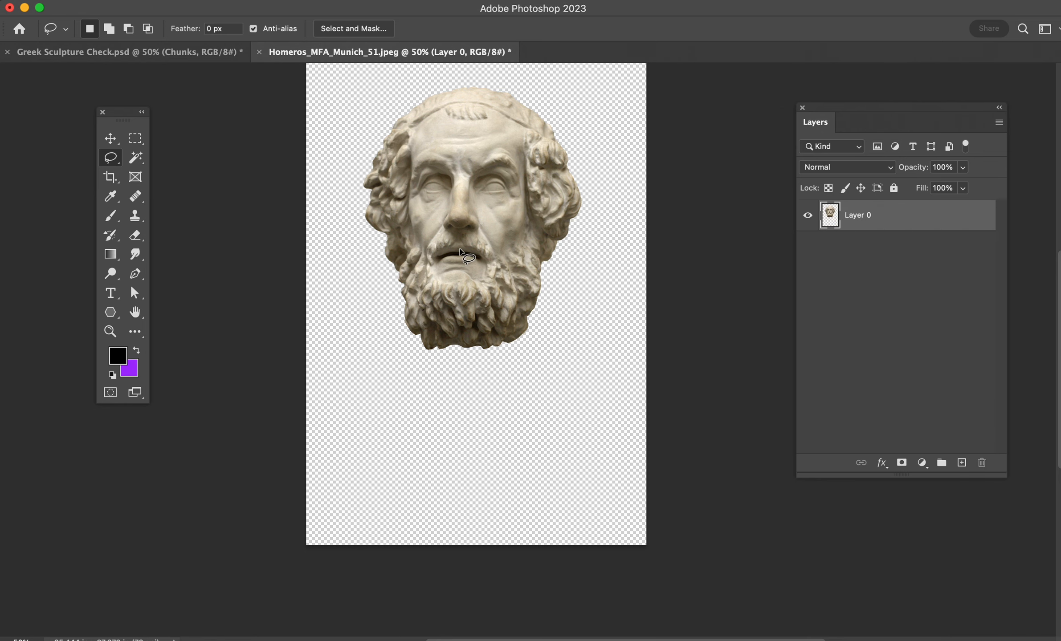
- Extend the canvas to a wider and taller format around the head with the Crop tool
{"action": "left_click", "coordinate": [111, 139]}
{"action": "key", "text": "super+minus"}
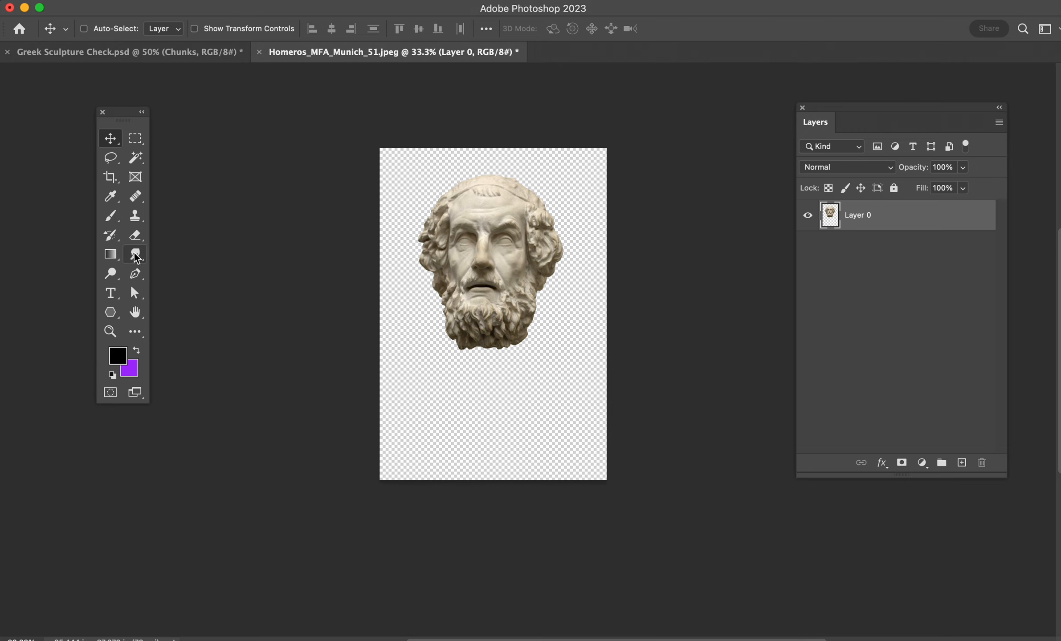
{"action": "left_click", "coordinate": [111, 177]}
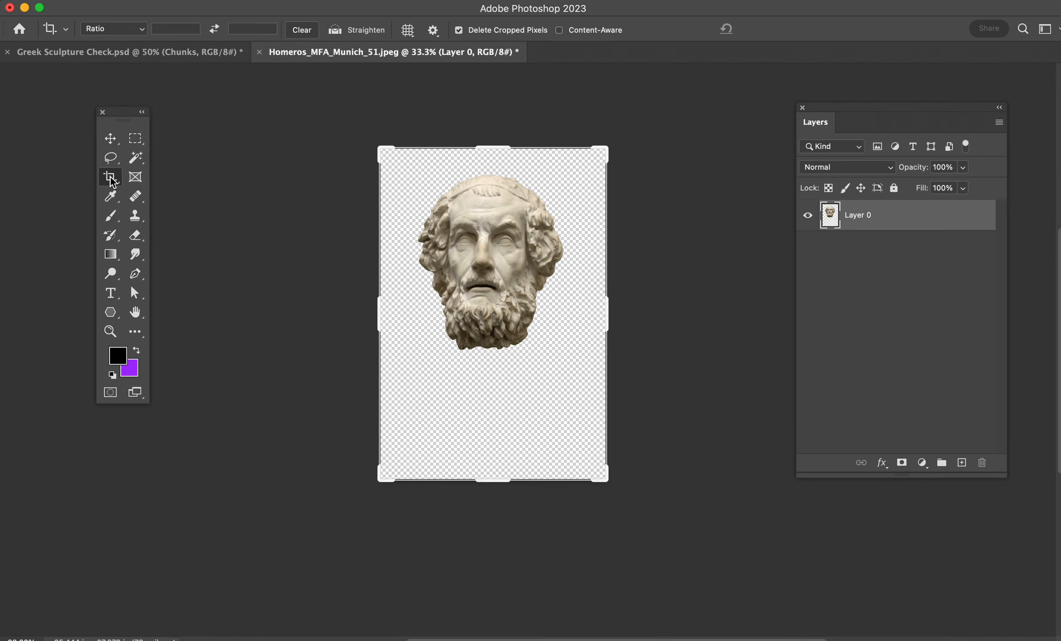
{"action": "left_click_drag", "start_coordinate": [379, 484], "coordinate": [301, 539]}
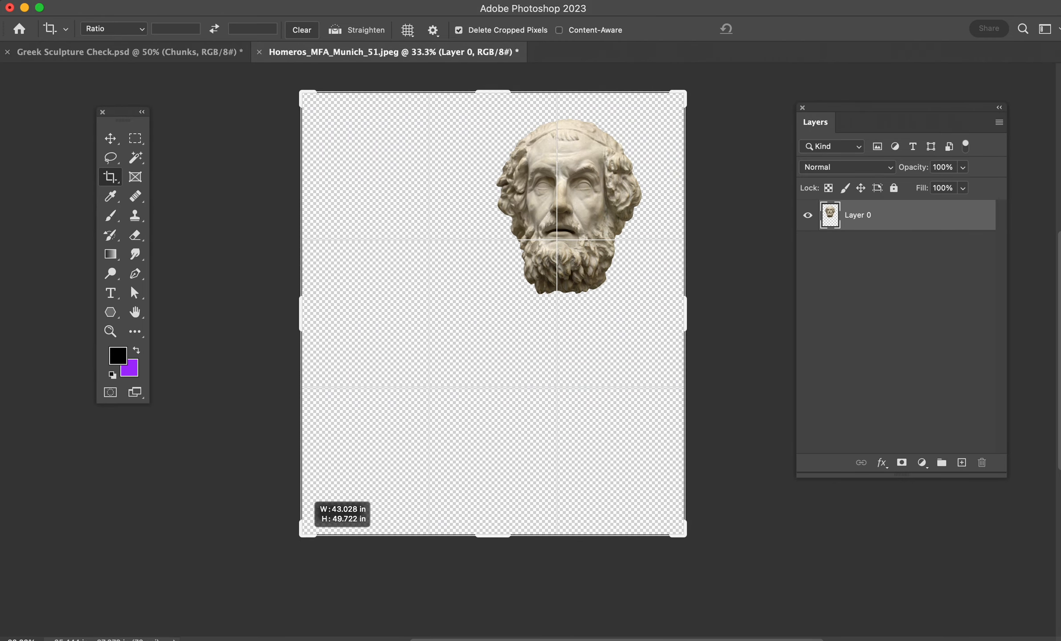
{"action": "left_click", "coordinate": [101, 141]}
- Centre the head on the extended canvas and scale it up proportionally to fill most of the width
{"action": "left_click_drag", "start_coordinate": [552, 188], "coordinate": [473, 245]}
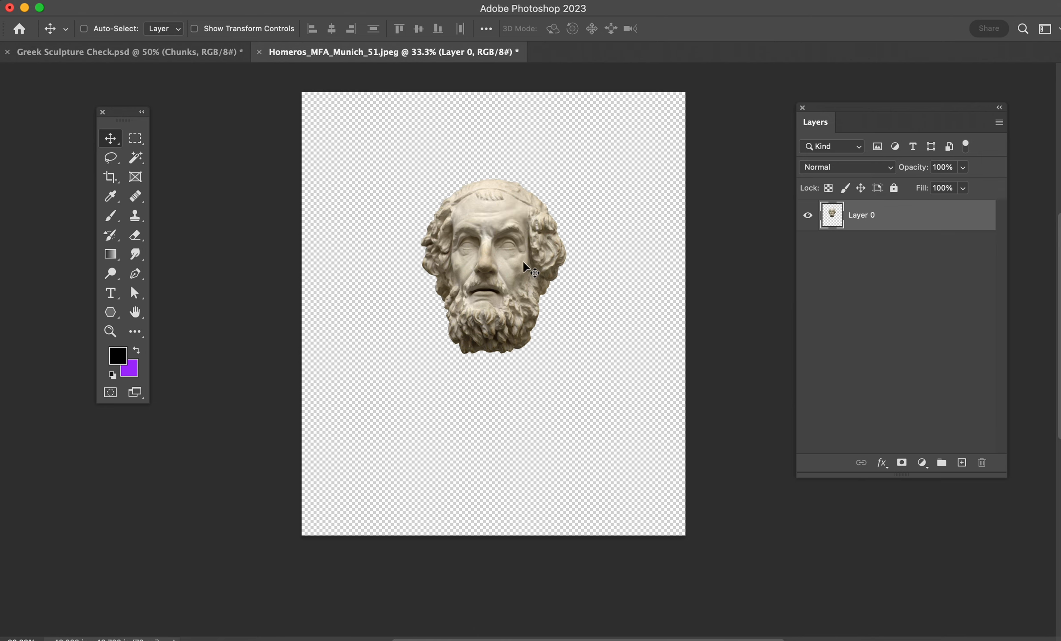
{"action": "key", "text": "super+t"}
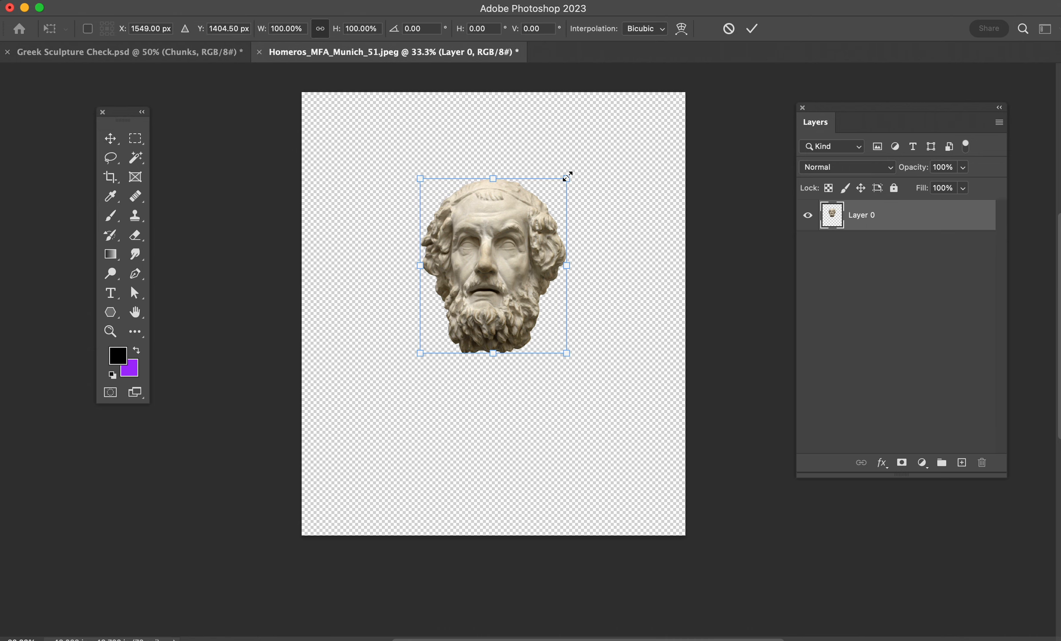
{"action": "left_click_drag", "start_coordinate": [567, 177], "coordinate": [646, 118]}
{"action": "key", "text": "Return"}
{"action": "left_click_drag", "start_coordinate": [534, 182], "coordinate": [539, 217]}
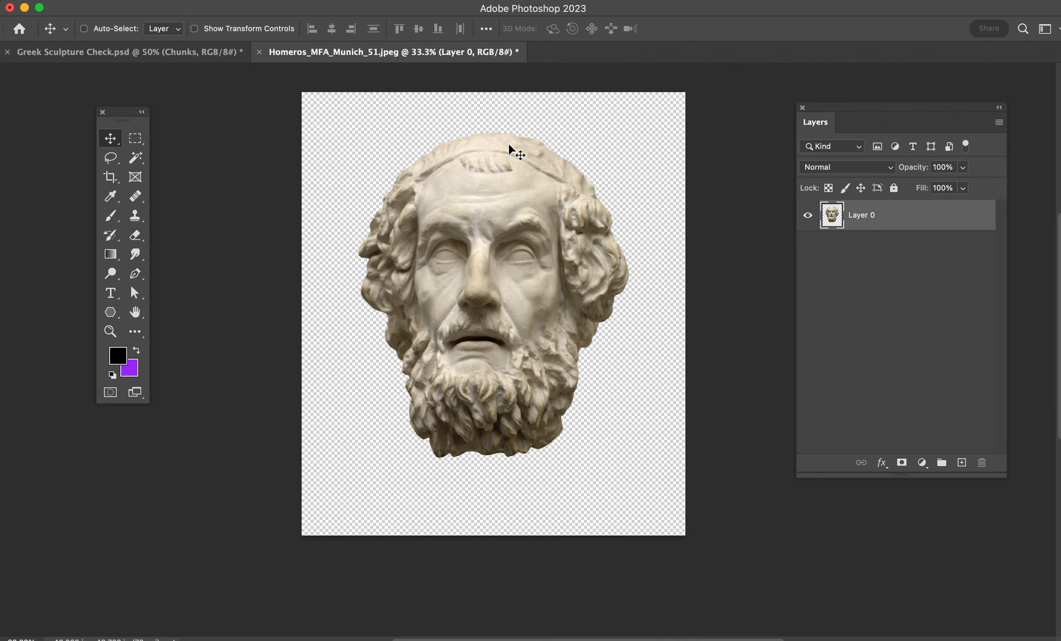
- Add a new empty layer and place it beneath the head's Layer 0
{"action": "left_click", "coordinate": [961, 462]}
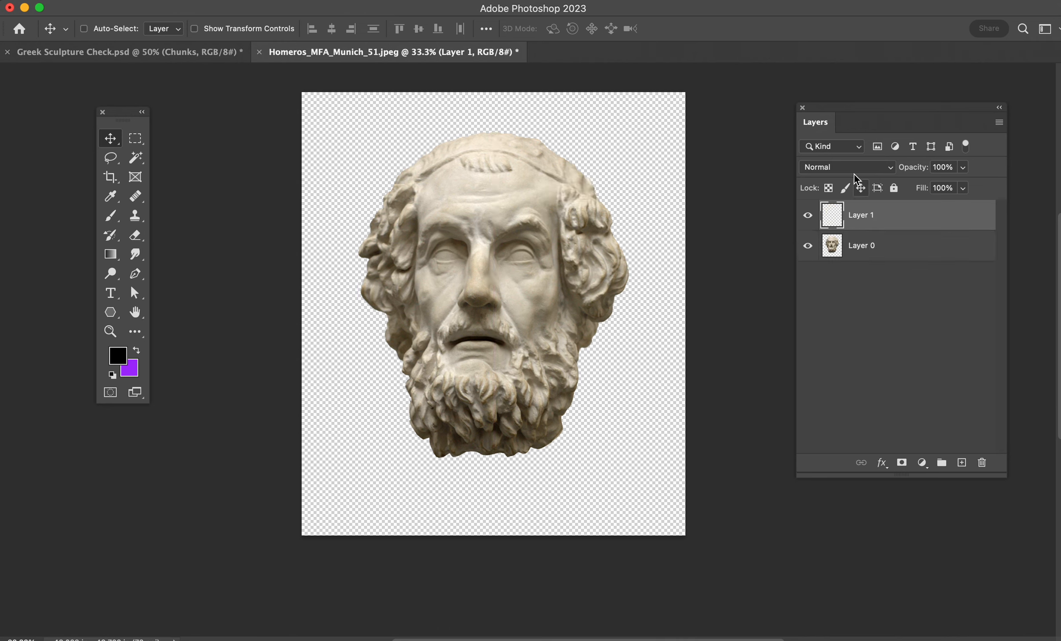
{"action": "left_click_drag", "start_coordinate": [877, 217], "coordinate": [916, 265]}
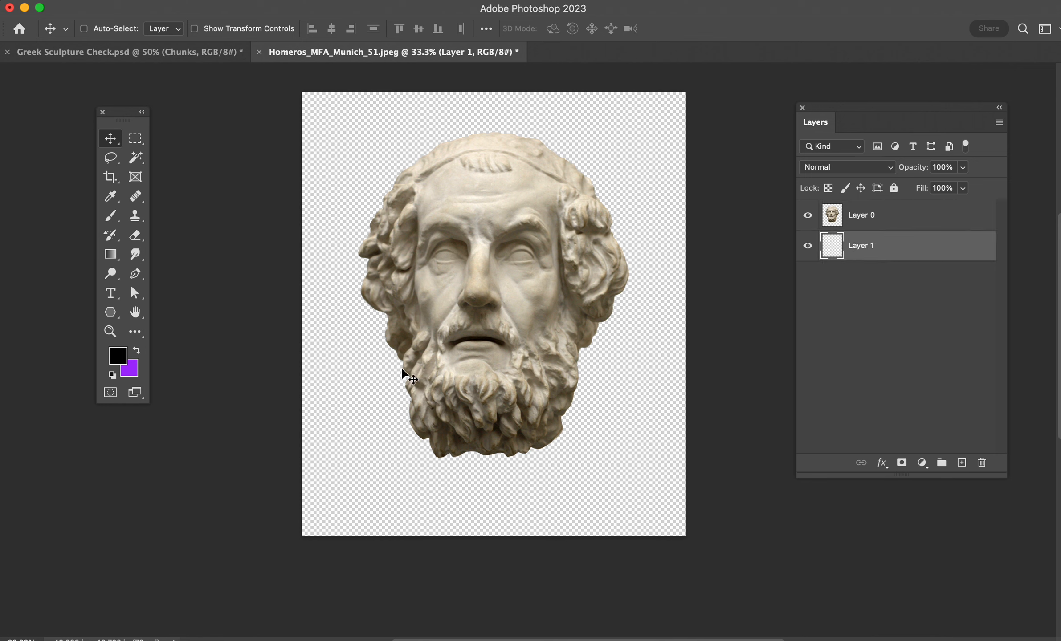
- Change the background colour to a dark purple
{"action": "left_click", "coordinate": [130, 371]}
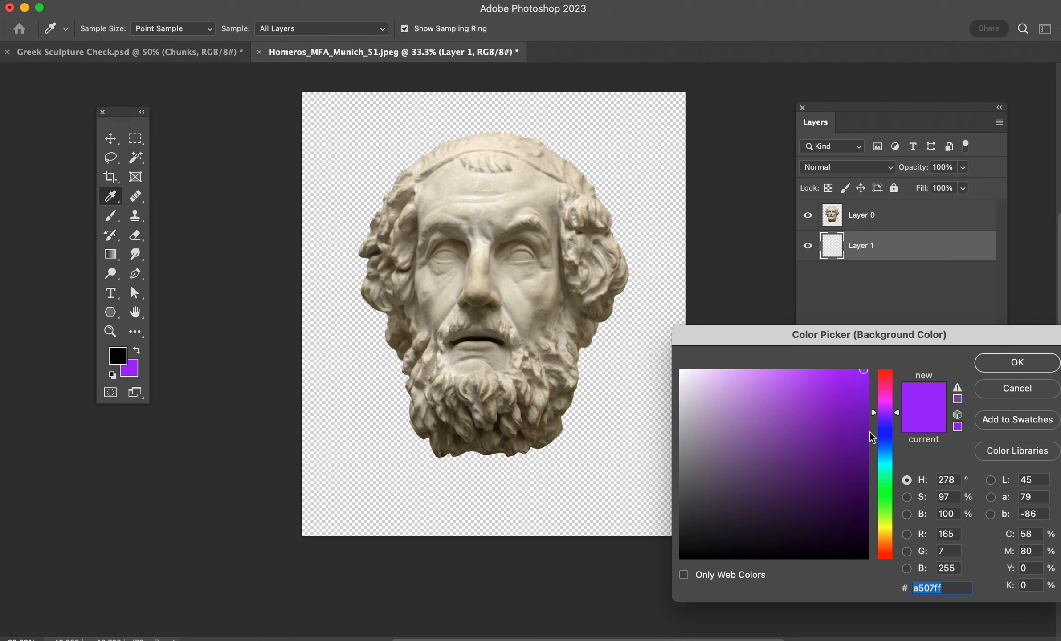
{"action": "left_click", "coordinate": [866, 431]}
{"action": "left_click", "coordinate": [864, 446]}
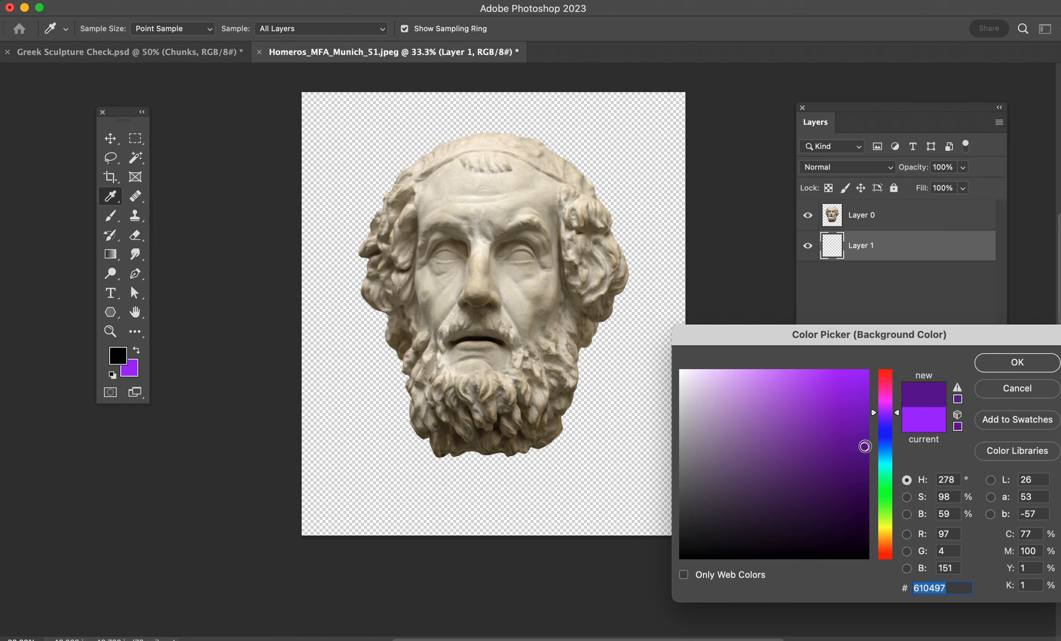
{"action": "left_click", "coordinate": [864, 462]}
{"action": "left_click", "coordinate": [863, 453]}
{"action": "left_click", "coordinate": [976, 369]}
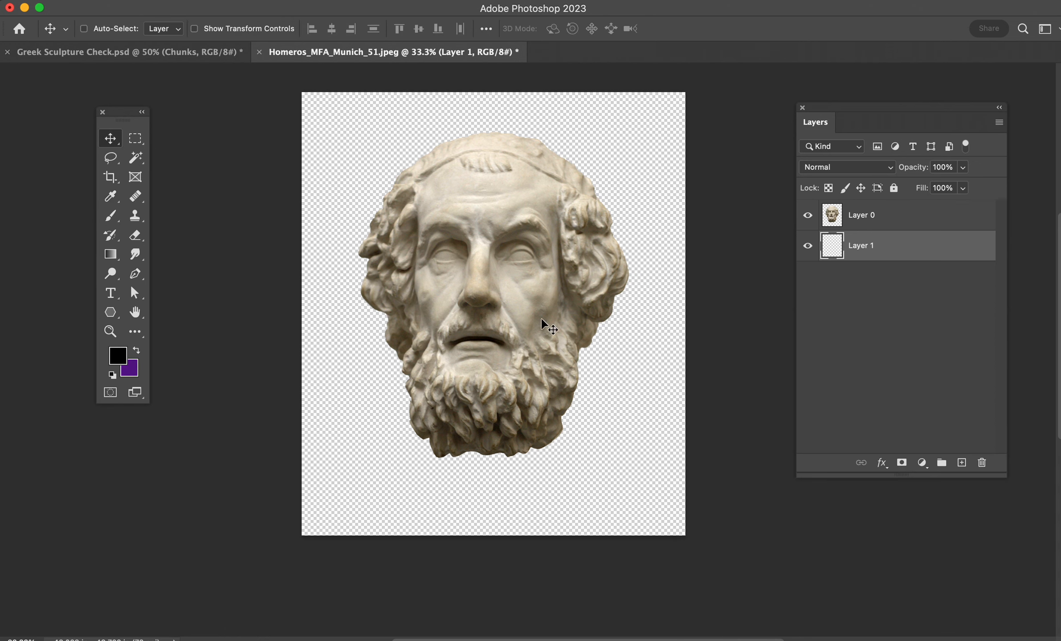
- Choose the teal, orange and pink preset from the MOCAGE group for the Gradient tool
{"action": "left_click", "coordinate": [114, 254]}
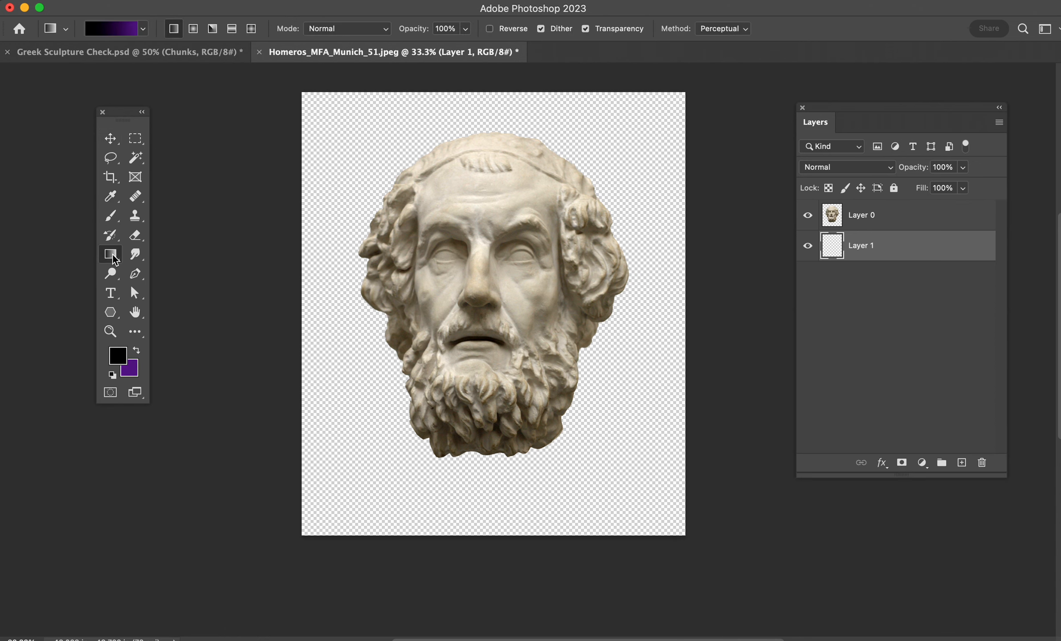
{"action": "left_click", "coordinate": [143, 29]}
{"action": "left_click", "coordinate": [34, 99]}
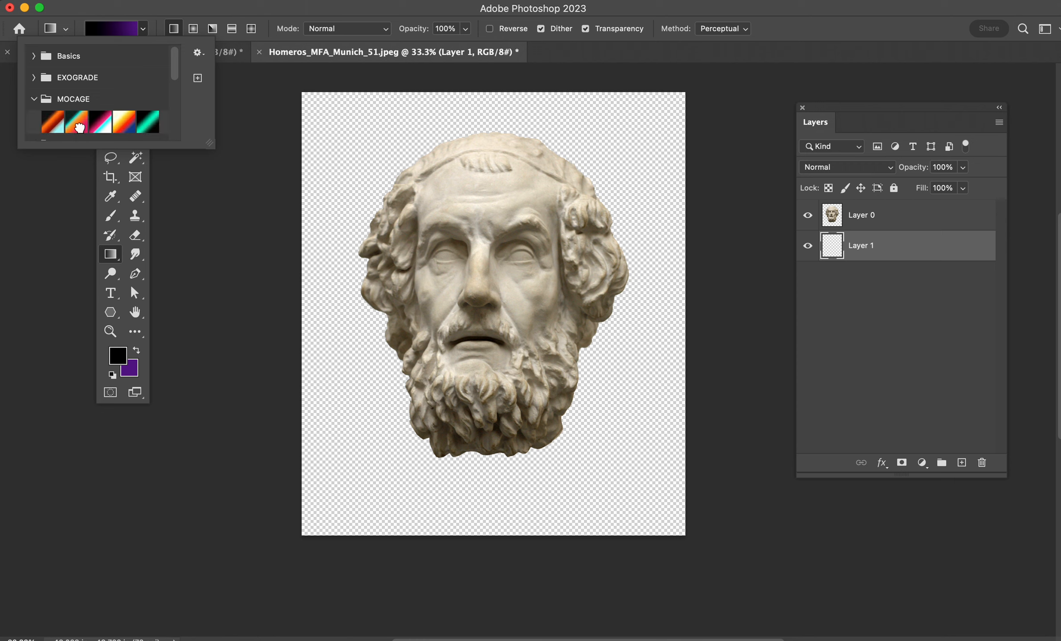
{"action": "left_click", "coordinate": [77, 122]}
{"action": "left_click", "coordinate": [189, 14]}
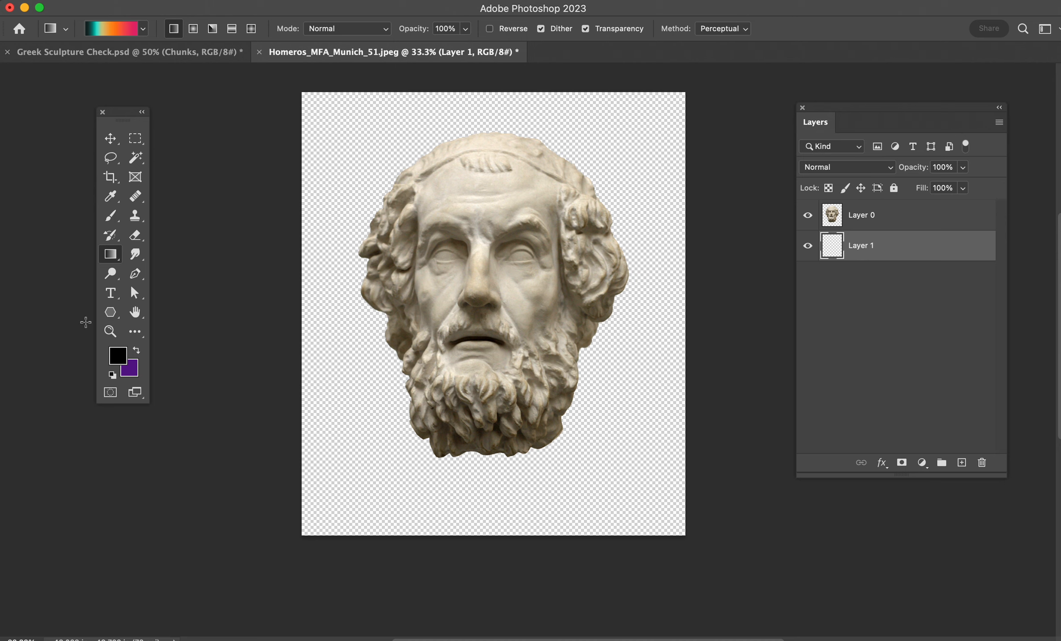
- Fill Layer 1 with a vertical black-to-purple gradient, black at the top, using the first preset in the Basics group
{"action": "left_click", "coordinate": [111, 31]}
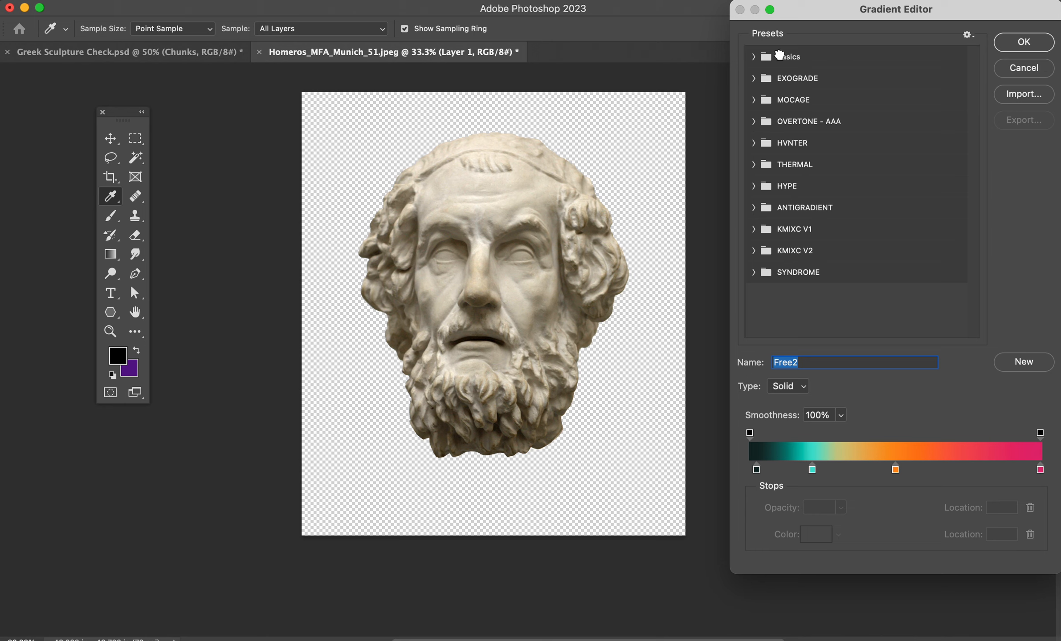
{"action": "left_click", "coordinate": [797, 61]}
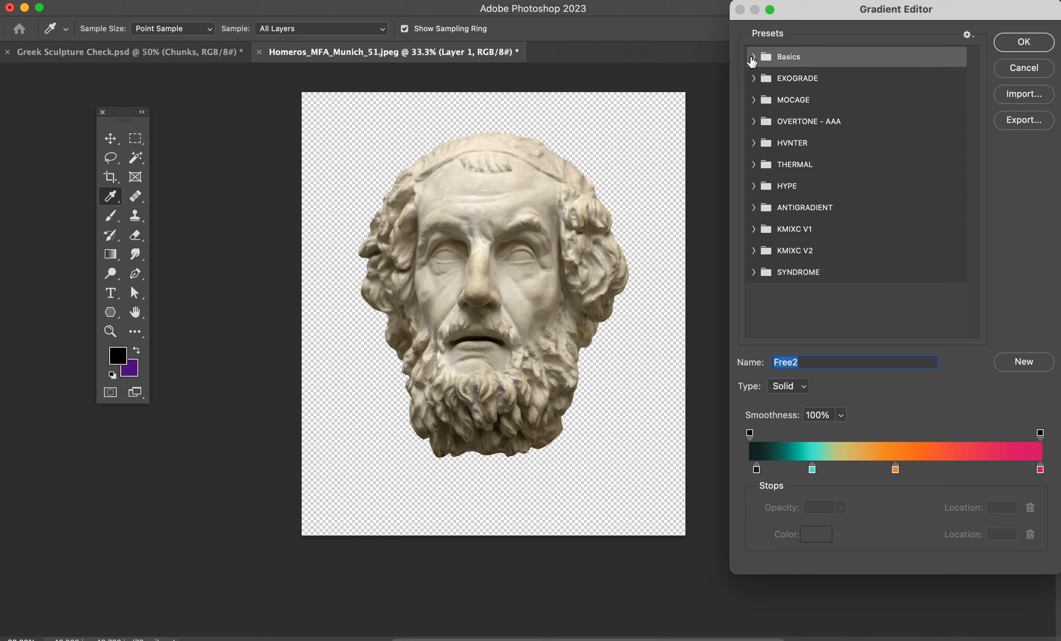
{"action": "left_click", "coordinate": [752, 57]}
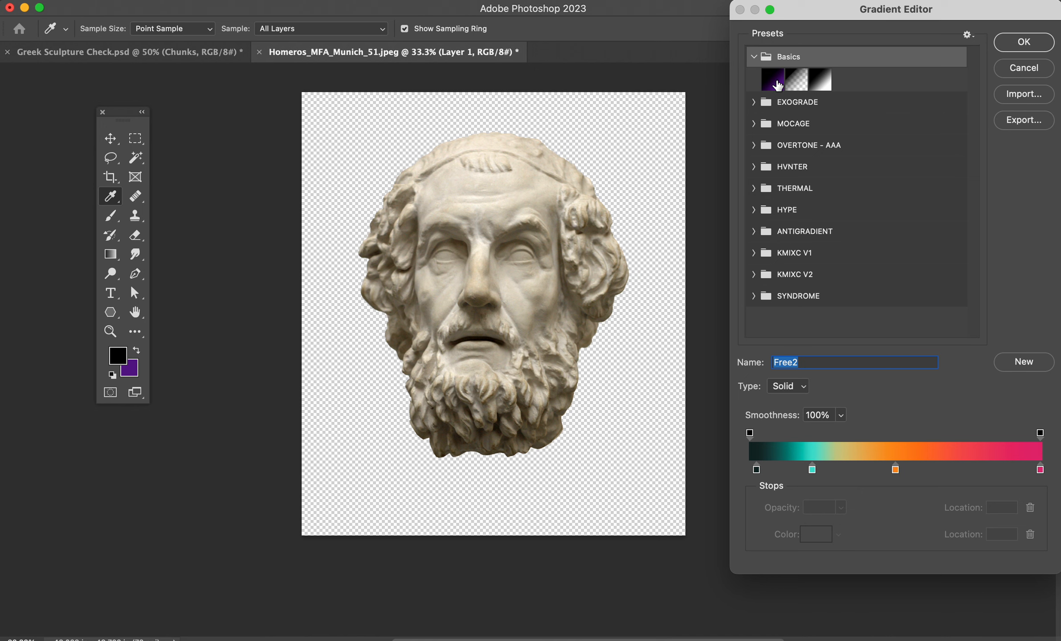
{"action": "left_click", "coordinate": [775, 81]}
{"action": "left_click", "coordinate": [1024, 49]}
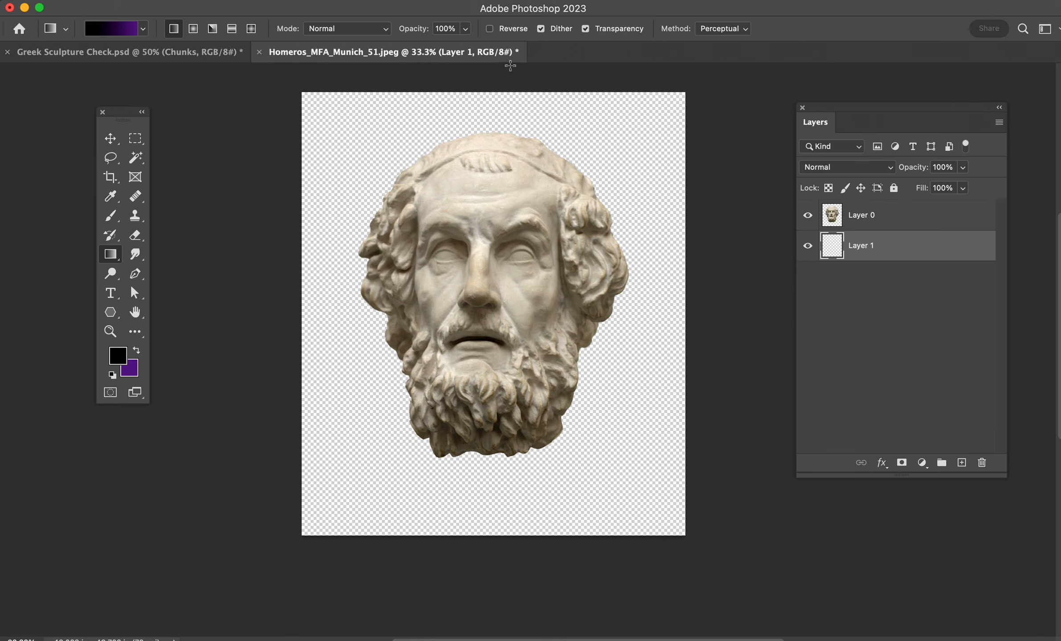
{"action": "left_click_drag", "start_coordinate": [489, 101], "coordinate": [519, 535]}
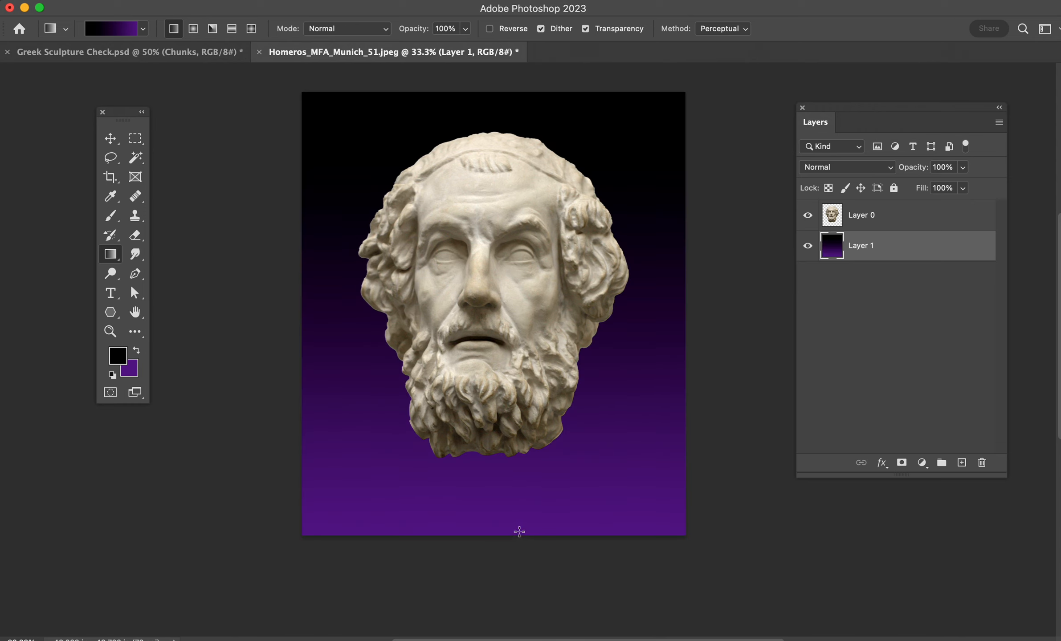
- Move the head on Layer 0 slightly lower on the canvas
{"action": "left_click", "coordinate": [111, 138]}
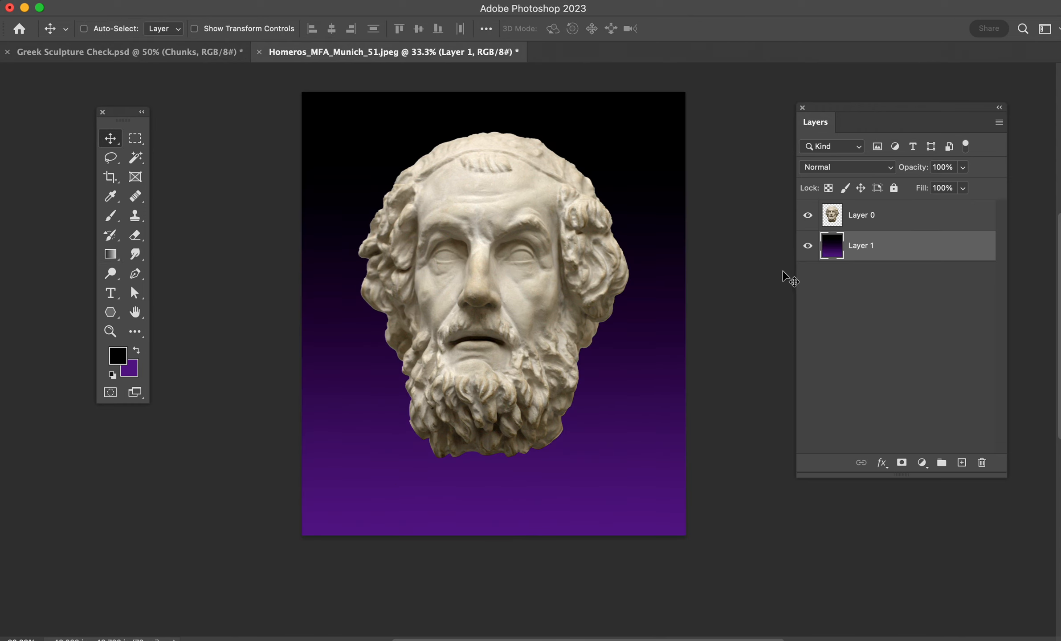
{"action": "left_click", "coordinate": [831, 215]}
{"action": "left_click_drag", "start_coordinate": [493, 308], "coordinate": [494, 327]}
- Examine the sliced head in Greek Sculpture Check.psd, and return to the Homeros document with the Lasso tool active
{"action": "left_click", "coordinate": [164, 51]}
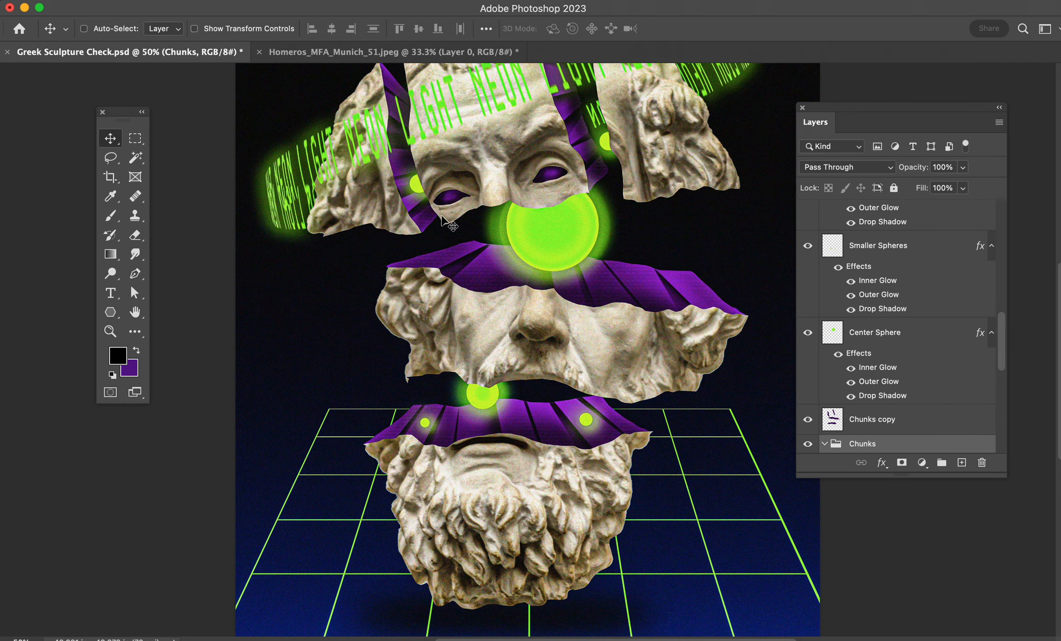
{"action": "scroll", "coordinate": [517, 243], "scroll_direction": "up", "scroll_amount": 2}
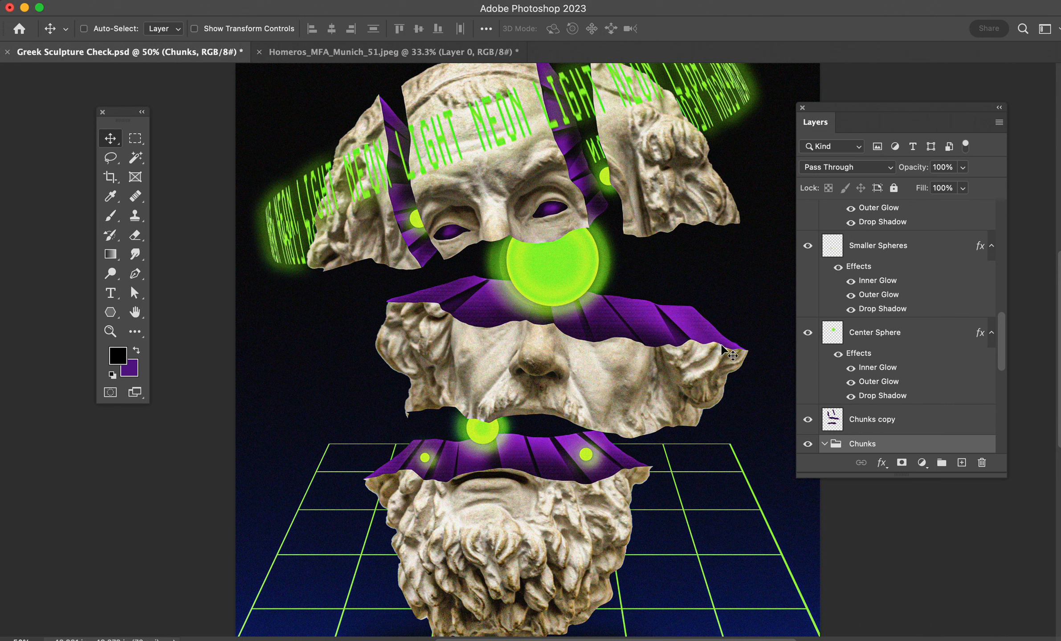
{"action": "left_click", "coordinate": [331, 52]}
{"action": "left_click", "coordinate": [111, 159]}
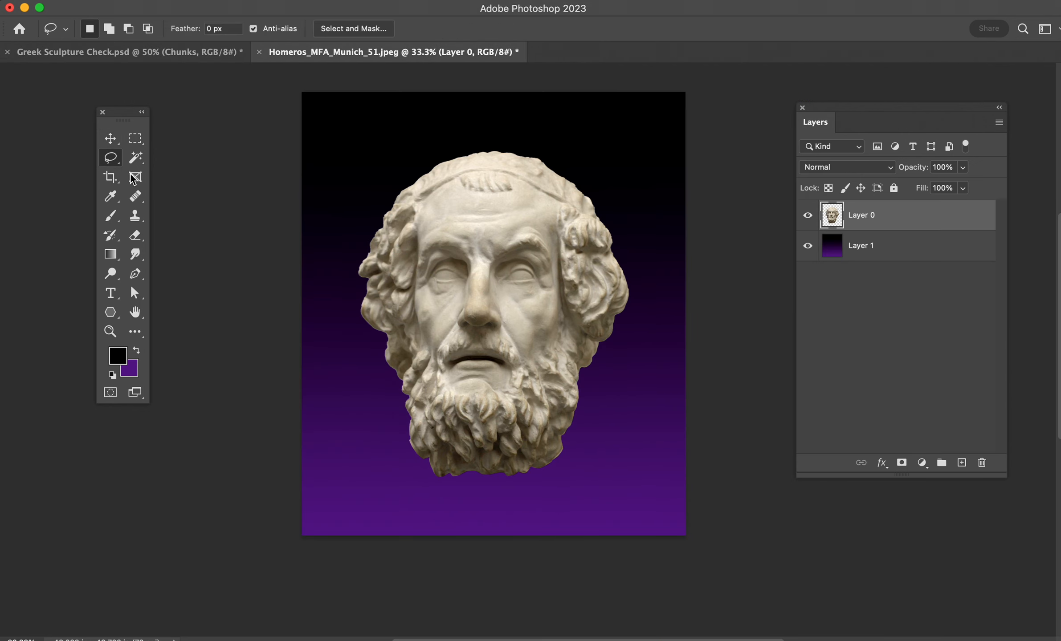
{"action": "key", "text": "super+equal"}
{"action": "key", "text": "super+equal"}
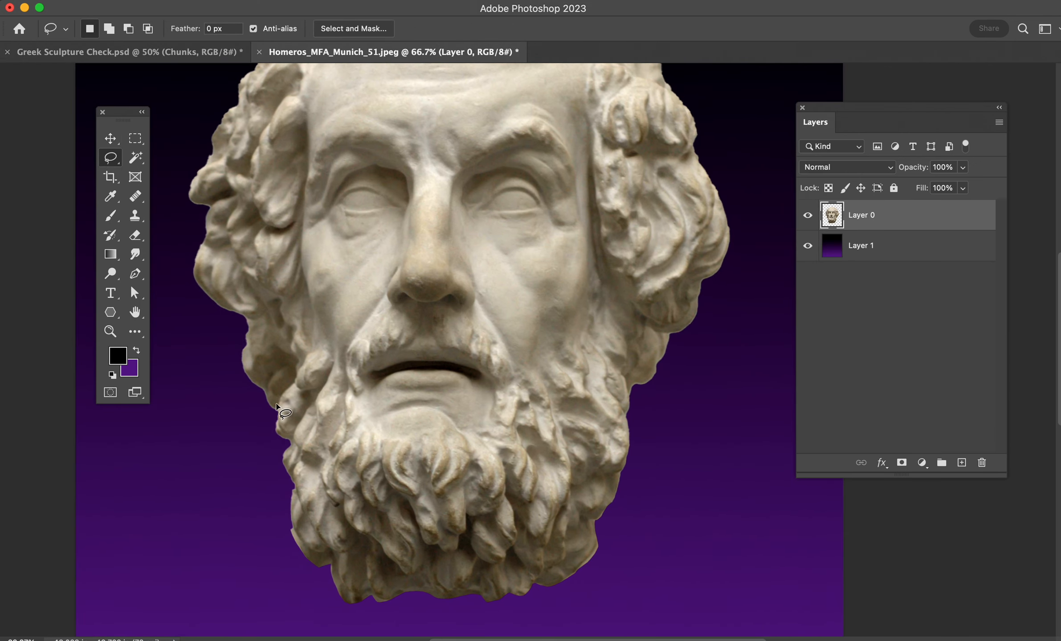
{"action": "mouse_move", "coordinate": [277, 428]}
{"action": "left_mouse_down"}
{"action": "mouse_move", "coordinate": [446, 407]}
{"action": "mouse_move", "coordinate": [629, 433]}
{"action": "left_mouse_up"}
{"action": "left_click", "coordinate": [199, 52]}
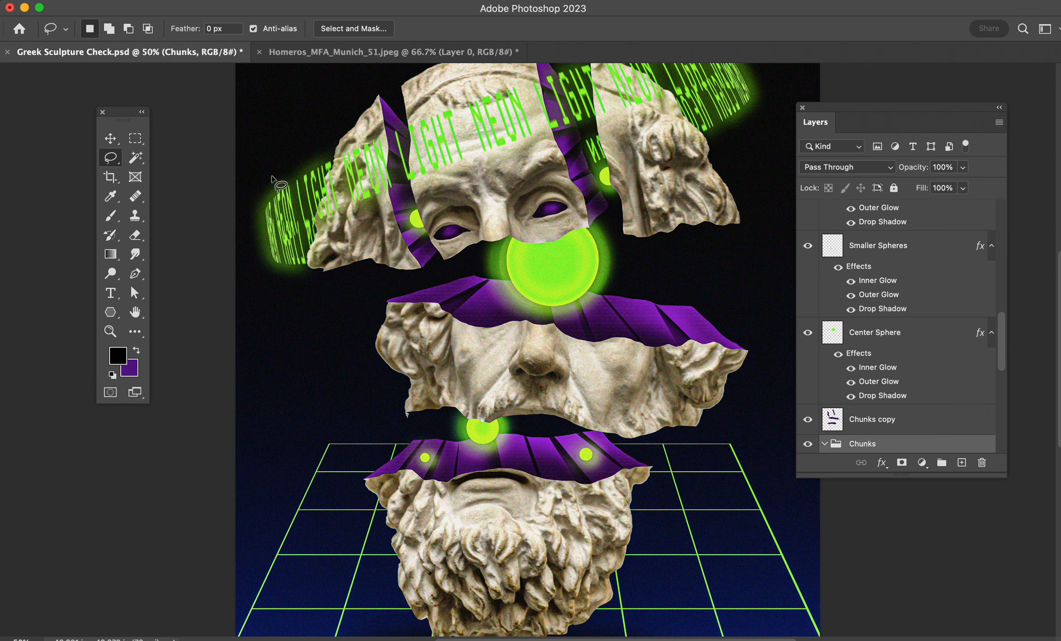
{"action": "left_click", "coordinate": [291, 53]}
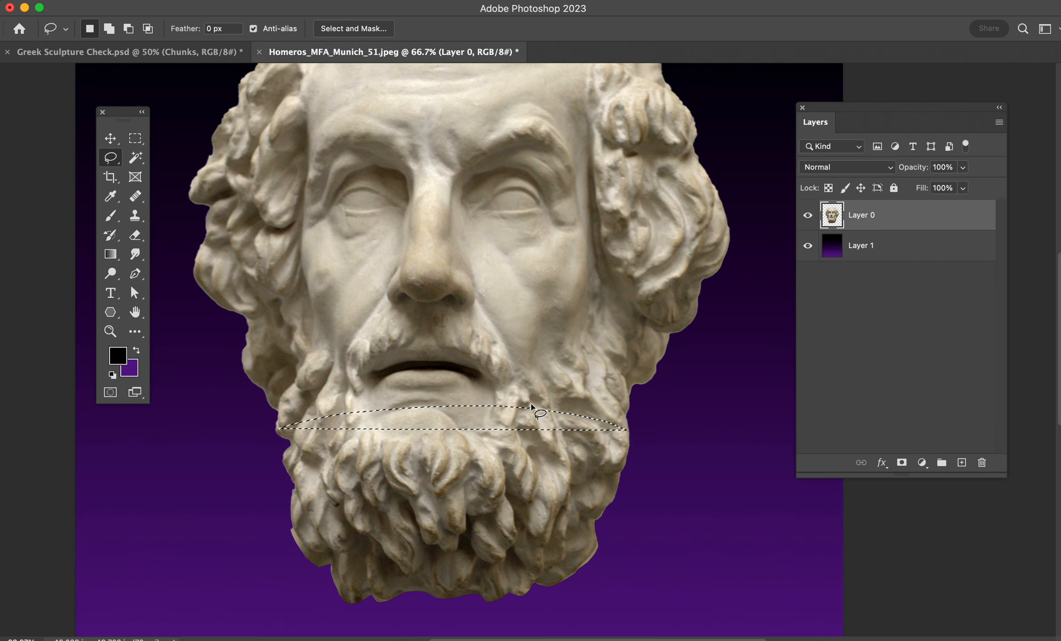
{"action": "left_click", "coordinate": [473, 388]}
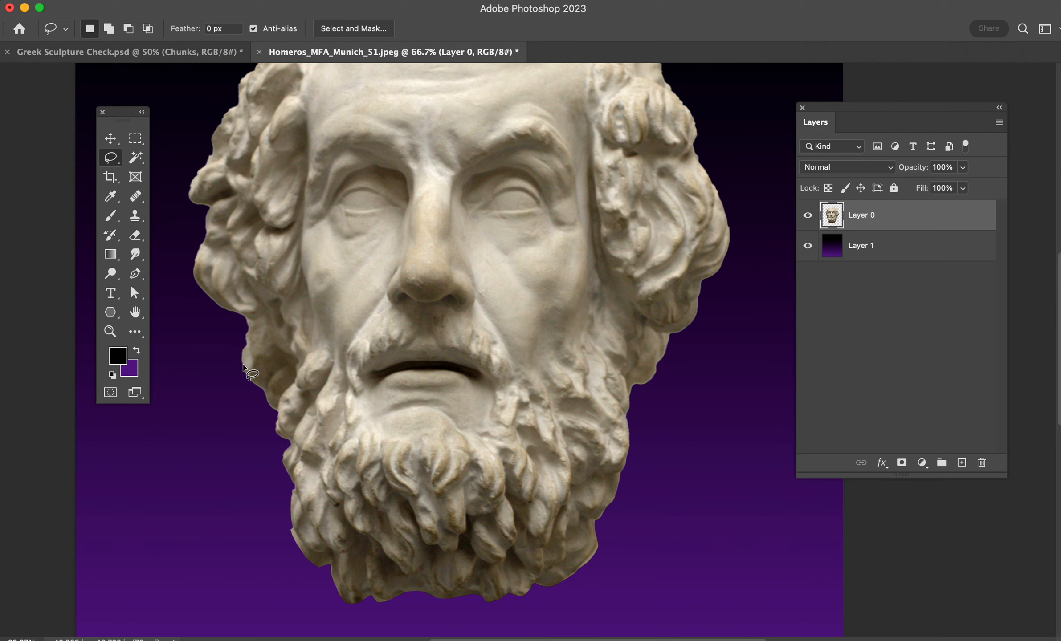
- Cut the mouth and beard along a jagged Lasso line below the nose onto a new layer and move that piece down
{"action": "left_click_drag", "start_coordinate": [242, 365], "coordinate": [301, 332]}
{"action": "mouse_move", "coordinate": [263, 368]}
{"action": "left_mouse_down"}
{"action": "mouse_move", "coordinate": [288, 371]}
{"action": "mouse_move", "coordinate": [359, 346]}
{"action": "mouse_move", "coordinate": [469, 352]}
{"action": "mouse_move", "coordinate": [498, 342]}
{"action": "mouse_move", "coordinate": [530, 355]}
{"action": "mouse_move", "coordinate": [595, 346]}
{"action": "mouse_move", "coordinate": [656, 371]}
{"action": "mouse_move", "coordinate": [666, 511]}
{"action": "mouse_move", "coordinate": [618, 591]}
{"action": "mouse_move", "coordinate": [550, 613]}
{"action": "mouse_move", "coordinate": [347, 618]}
{"action": "mouse_move", "coordinate": [260, 579]}
{"action": "mouse_move", "coordinate": [219, 461]}
{"action": "mouse_move", "coordinate": [241, 354]}
{"action": "left_mouse_up"}
{"action": "key", "text": "super+x"}
{"action": "key", "text": "super+v"}
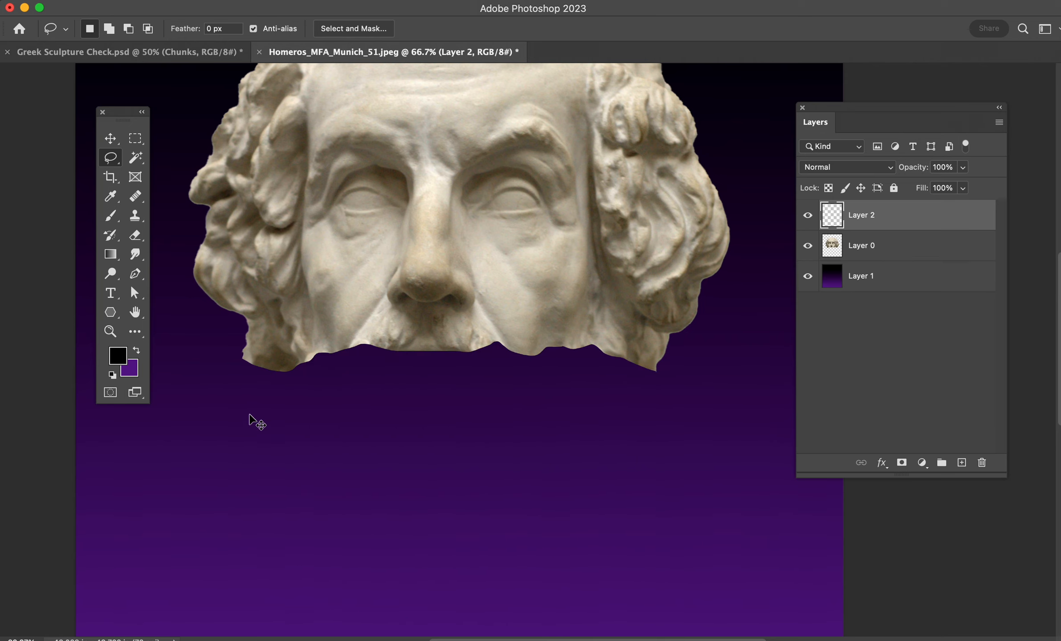
{"action": "key", "text": "v"}
{"action": "left_click_drag", "start_coordinate": [499, 321], "coordinate": [463, 486]}
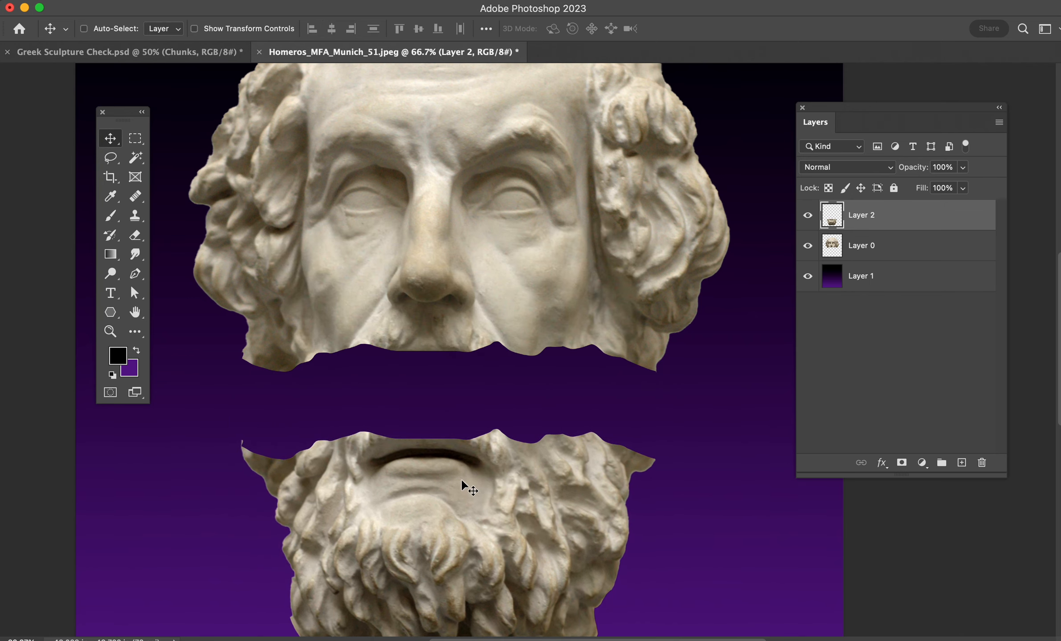
- Lasso the nose section of the remaining head, with a jagged upper edge running across the nose just below the eyes
{"action": "scroll", "coordinate": [544, 449], "scroll_direction": "up", "scroll_amount": 5}
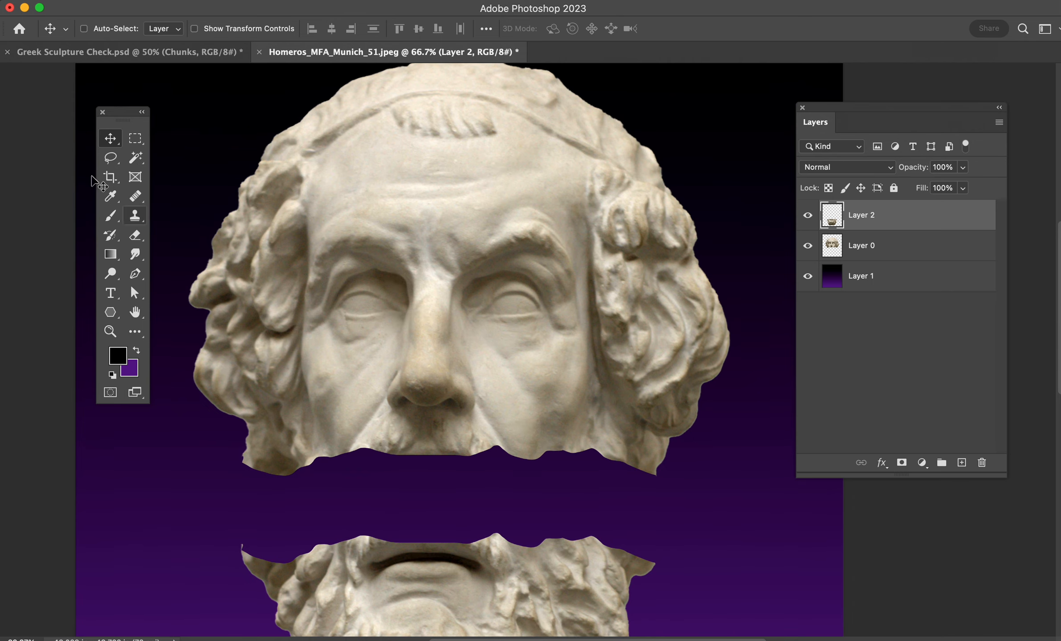
{"action": "left_click", "coordinate": [110, 157]}
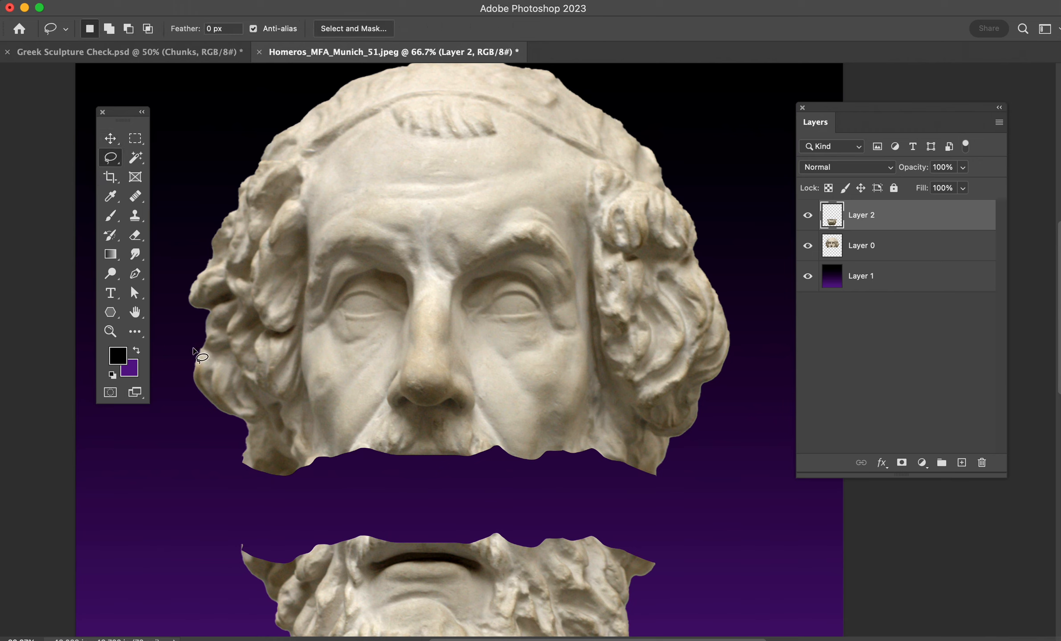
{"action": "left_click_drag", "start_coordinate": [193, 348], "coordinate": [265, 350]}
{"action": "mouse_move", "coordinate": [361, 364]}
{"action": "left_mouse_down"}
{"action": "mouse_move", "coordinate": [411, 340]}
{"action": "mouse_move", "coordinate": [443, 345]}
{"action": "left_mouse_up"}
{"action": "mouse_move", "coordinate": [535, 363]}
{"action": "left_mouse_down"}
{"action": "mouse_move", "coordinate": [725, 363]}
{"action": "mouse_move", "coordinate": [740, 416]}
{"action": "mouse_move", "coordinate": [694, 488]}
{"action": "mouse_move", "coordinate": [606, 514]}
{"action": "mouse_move", "coordinate": [295, 508]}
{"action": "mouse_move", "coordinate": [207, 484]}
{"action": "mouse_move", "coordinate": [172, 422]}
{"action": "mouse_move", "coordinate": [191, 352]}
{"action": "left_mouse_up"}
{"action": "key", "text": "super+x"}
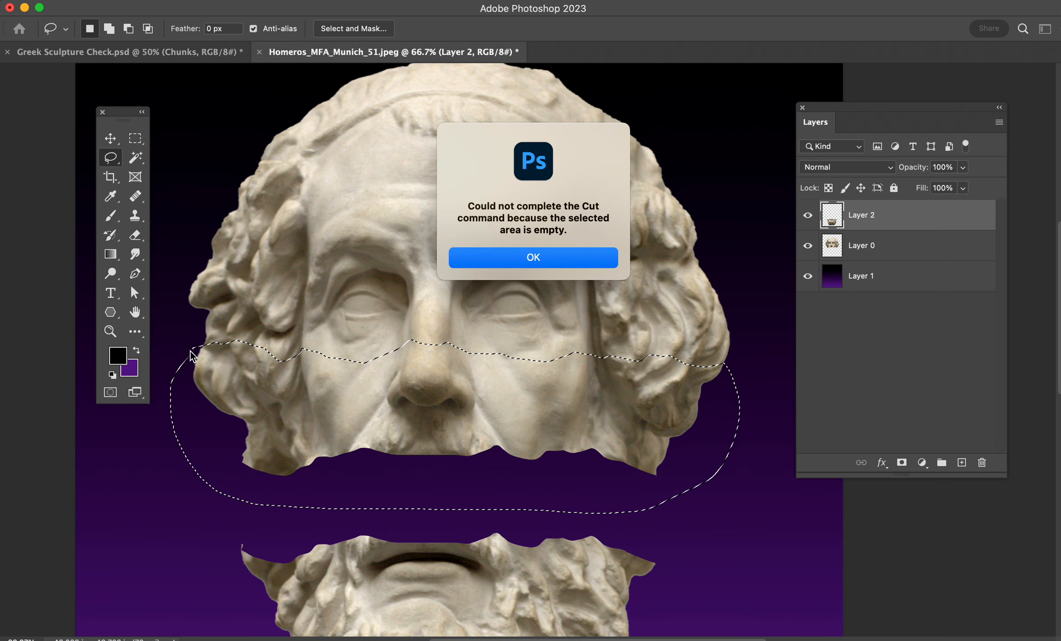
{"action": "left_click", "coordinate": [581, 263]}
- Cut the selected nose band from Layer 0 onto its own layer and place it between the upper head and the beard
{"action": "left_click", "coordinate": [868, 245]}
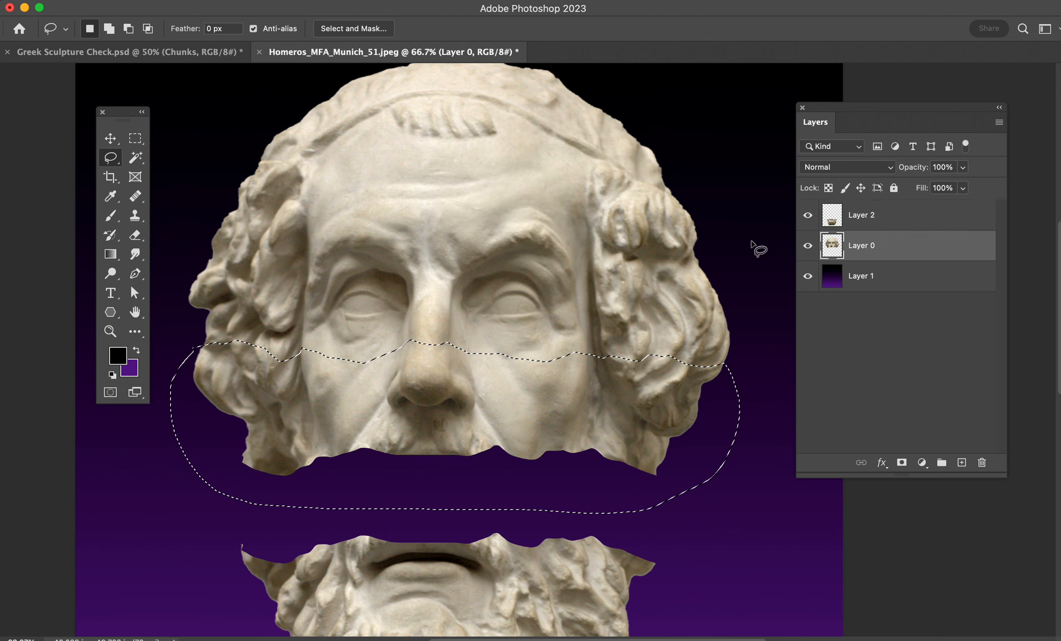
{"action": "key", "text": "super+x"}
{"action": "key", "text": "super+v"}
{"action": "key", "text": "v"}
{"action": "left_click_drag", "start_coordinate": [480, 332], "coordinate": [475, 427]}
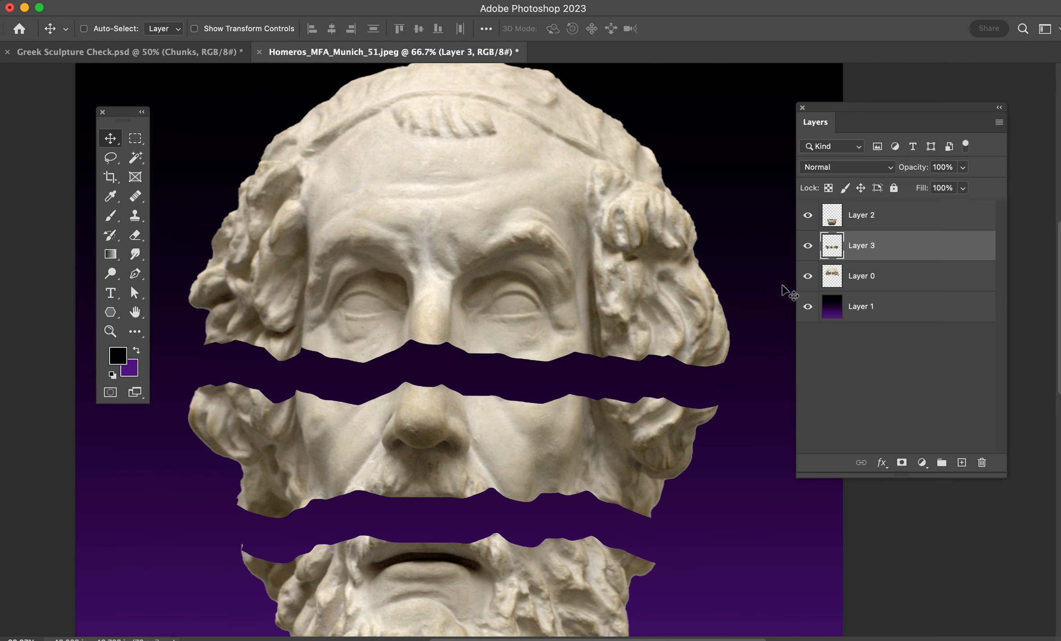
- Bring Layer 0 to the top of the layer stack and move the upper head piece up, away from the nose band
{"action": "left_click_drag", "start_coordinate": [829, 282], "coordinate": [932, 215]}
{"action": "left_click_drag", "start_coordinate": [528, 267], "coordinate": [500, 362]}
{"action": "scroll", "coordinate": [500, 362], "scroll_direction": "down", "scroll_amount": 2}
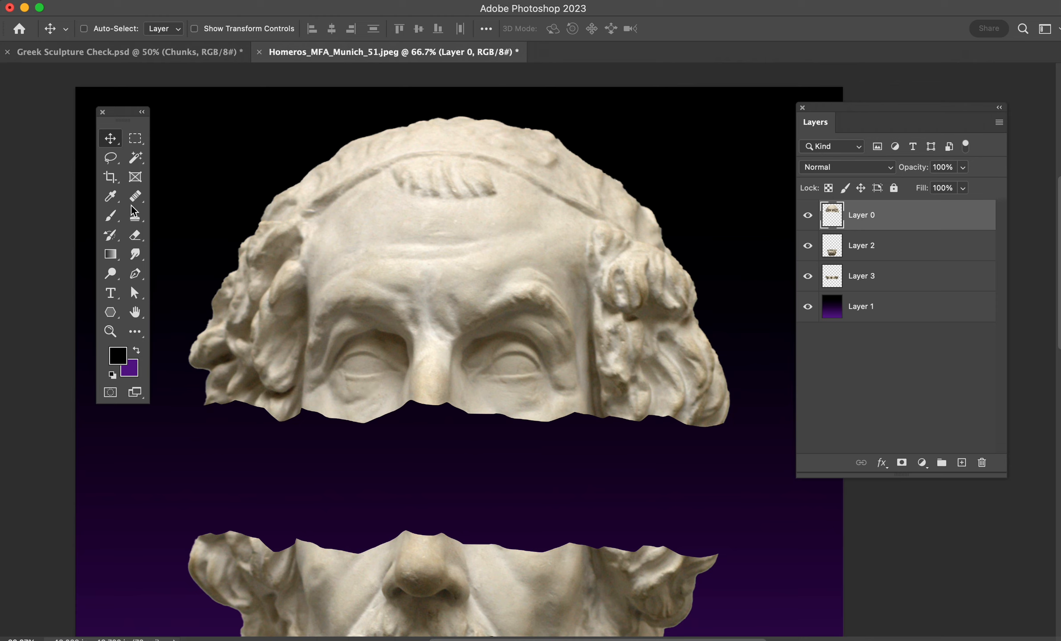
- Cut the hair section on the left of the forehead from Layer 0 onto its own layer and move it outward to the left
{"action": "left_click", "coordinate": [110, 158]}
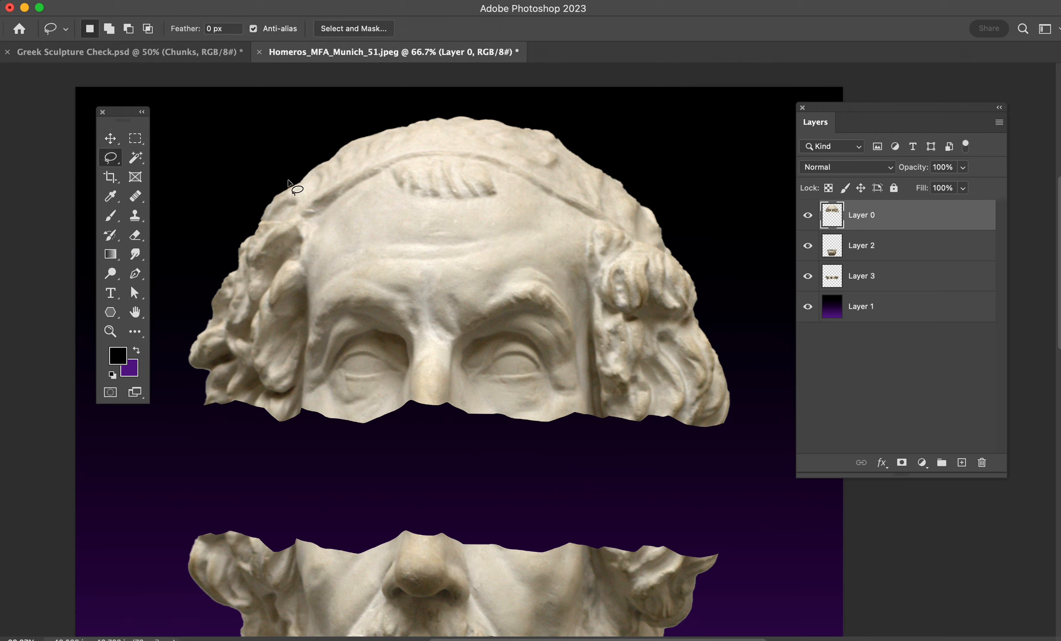
{"action": "mouse_move", "coordinate": [291, 183]}
{"action": "left_mouse_down"}
{"action": "mouse_move", "coordinate": [309, 443]}
{"action": "mouse_move", "coordinate": [222, 445]}
{"action": "mouse_move", "coordinate": [183, 414]}
{"action": "mouse_move", "coordinate": [166, 315]}
{"action": "mouse_move", "coordinate": [214, 203]}
{"action": "mouse_move", "coordinate": [284, 170]}
{"action": "left_mouse_up"}
{"action": "key", "text": "BackSpace"}
{"action": "key", "text": "super+d"}
{"action": "key", "text": "super+v"}
{"action": "key", "text": "v"}
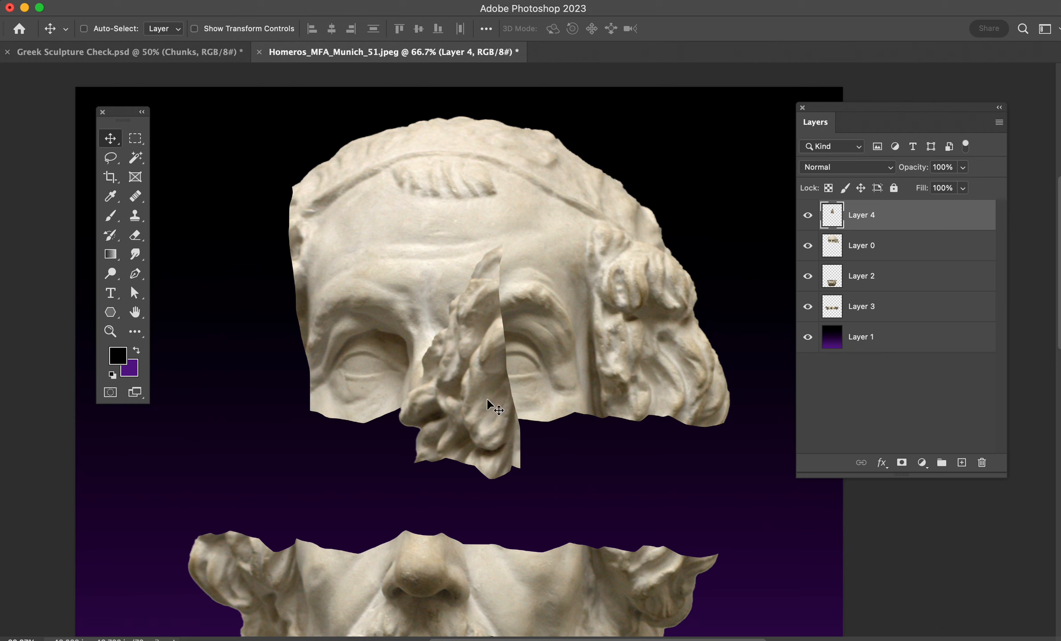
{"action": "left_click_drag", "start_coordinate": [414, 402], "coordinate": [215, 354]}
- Lasso the hair section on the right of the forehead and cut it from Layer 0
{"action": "key", "text": "l"}
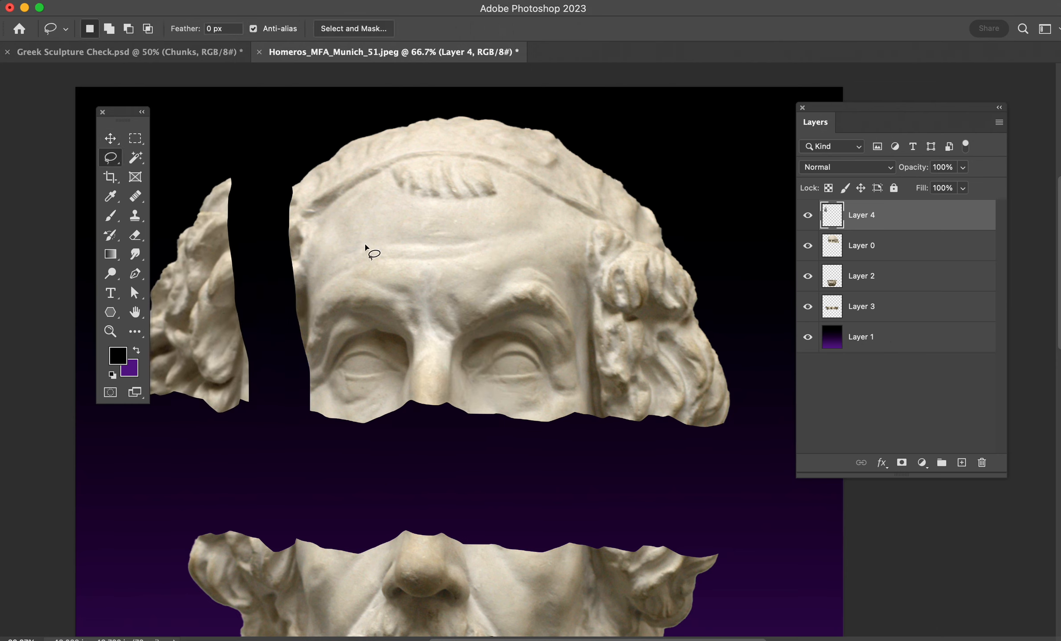
{"action": "mouse_move", "coordinate": [609, 151]}
{"action": "left_mouse_down"}
{"action": "mouse_move", "coordinate": [588, 234]}
{"action": "mouse_move", "coordinate": [603, 434]}
{"action": "mouse_move", "coordinate": [729, 466]}
{"action": "mouse_move", "coordinate": [750, 397]}
{"action": "mouse_move", "coordinate": [737, 272]}
{"action": "mouse_move", "coordinate": [678, 173]}
{"action": "mouse_move", "coordinate": [610, 153]}
{"action": "left_mouse_up"}
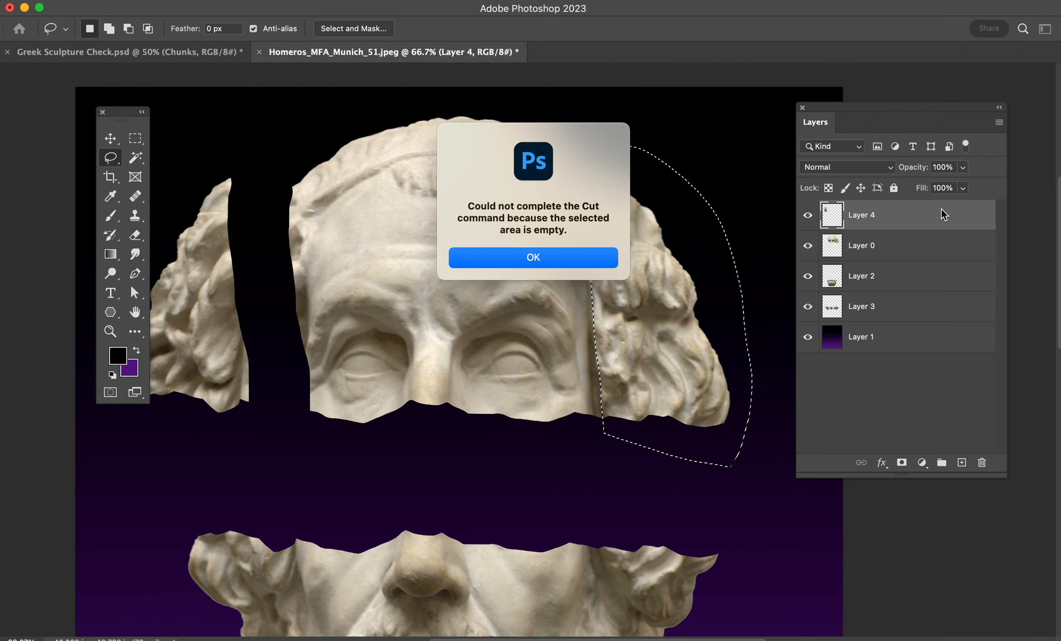
{"action": "left_click", "coordinate": [575, 258]}
{"action": "left_click", "coordinate": [841, 246]}
{"action": "key", "text": "super+x"}
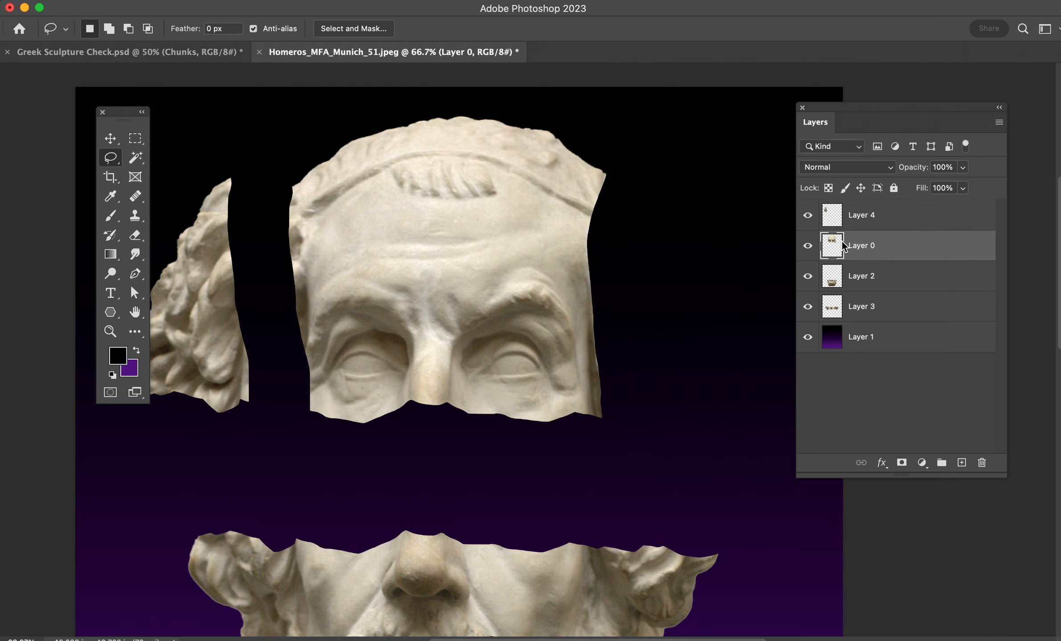
- Paste the cut hair section twice and move one copy outward to the right of the forehead
{"action": "key", "text": "super+v"}
{"action": "key", "text": "super+v"}
{"action": "key", "text": "v"}
{"action": "left_click_drag", "start_coordinate": [465, 392], "coordinate": [715, 312]}
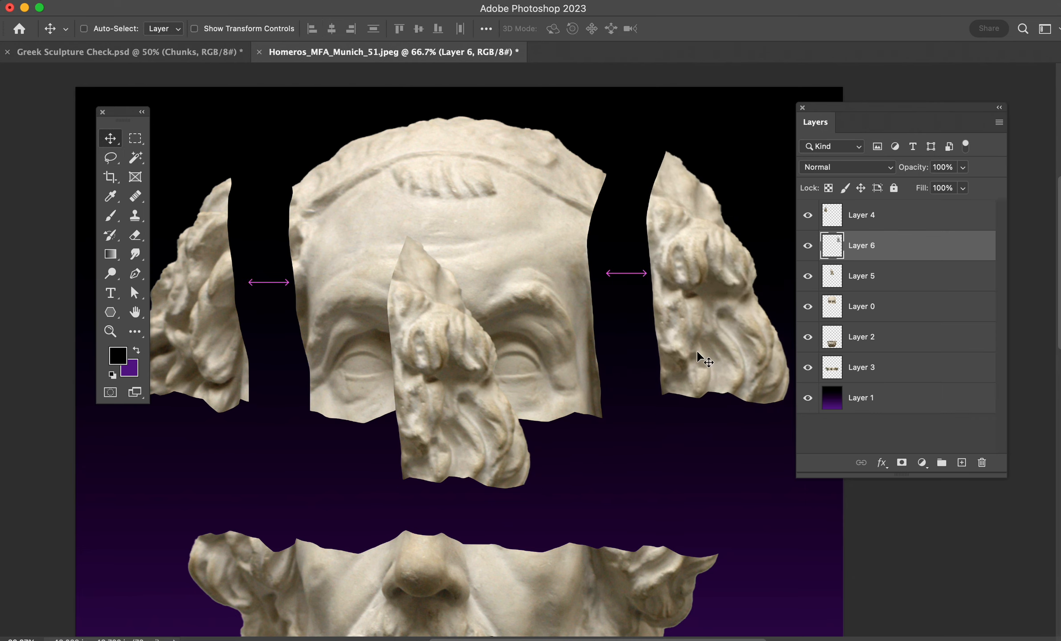
{"action": "key", "text": "super+z"}
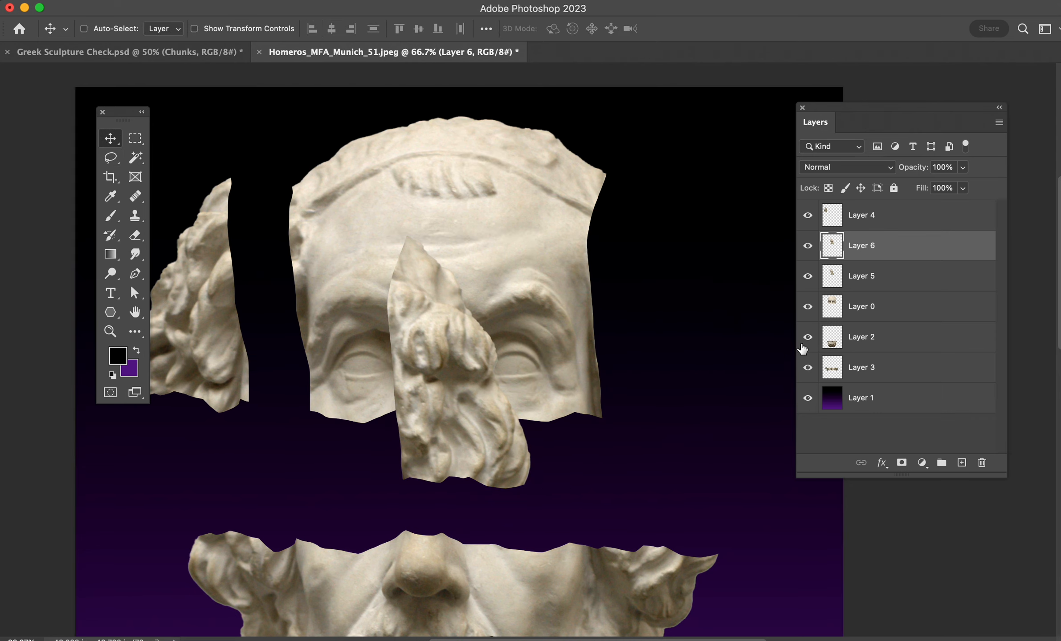
{"action": "left_click_drag", "start_coordinate": [418, 332], "coordinate": [663, 278]}
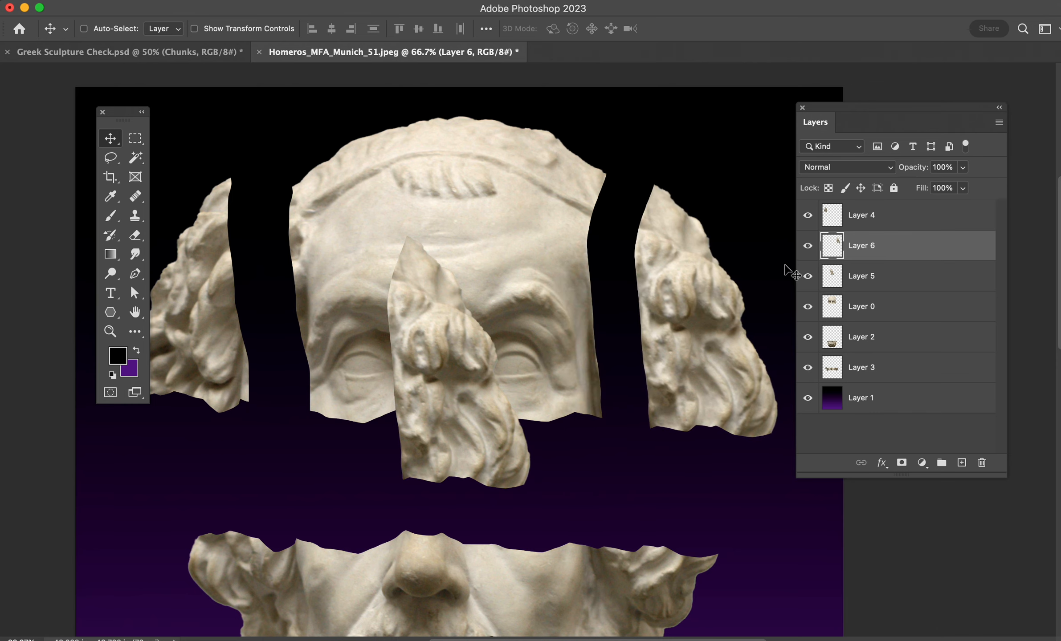
- Delete the duplicate hair layer covering the face and raise the right-hand hair piece slightly
{"action": "left_click", "coordinate": [807, 278]}
{"action": "left_click", "coordinate": [835, 280]}
{"action": "key", "text": "Delete"}
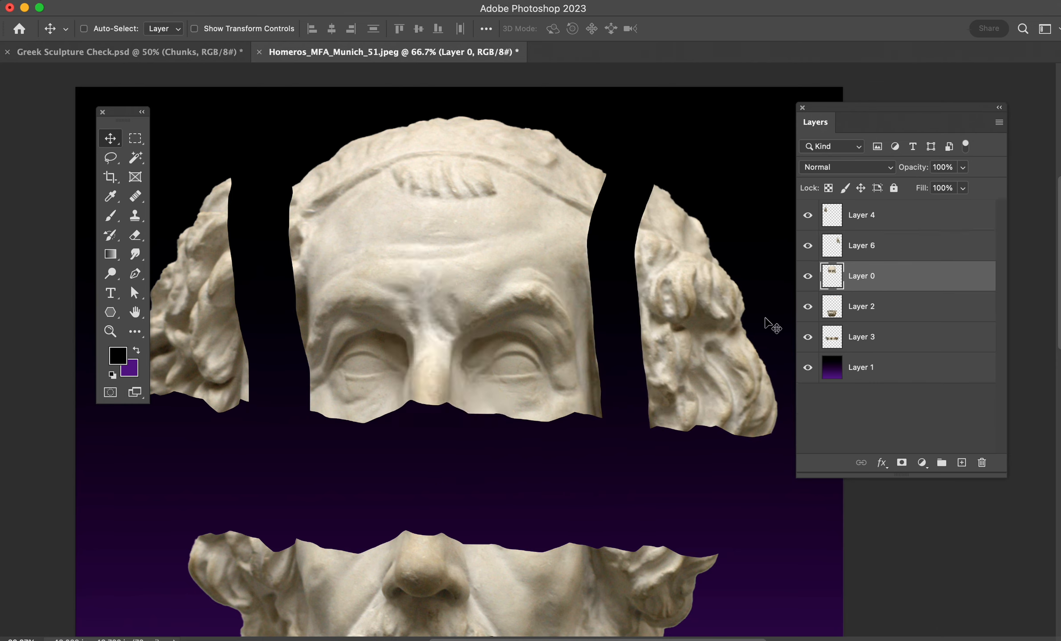
{"action": "left_click", "coordinate": [890, 246]}
{"action": "left_click_drag", "start_coordinate": [666, 364], "coordinate": [669, 335]}
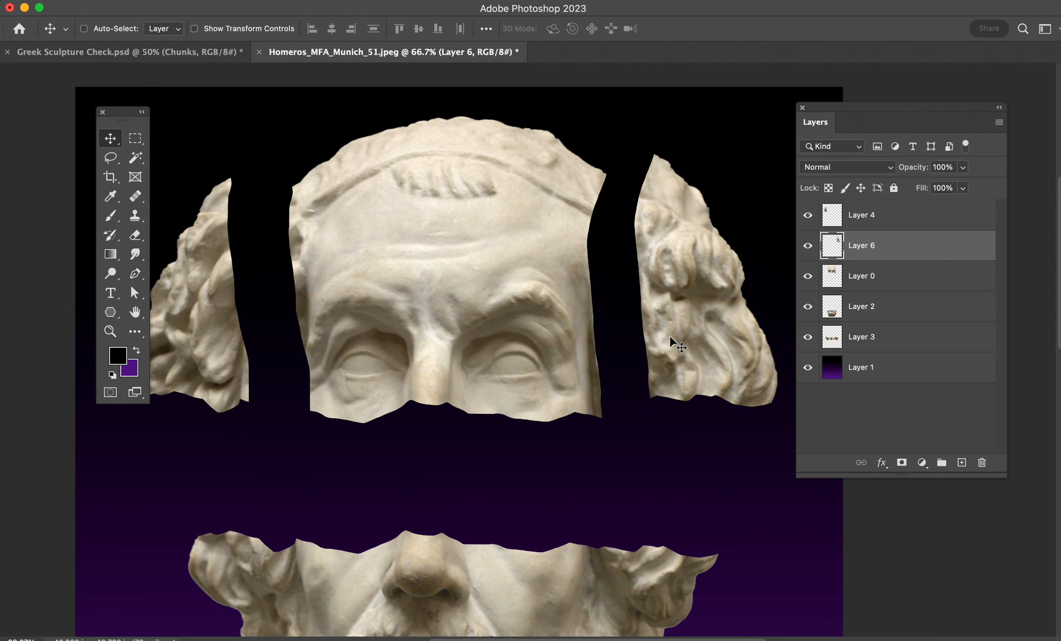
- Nudge the nose strip on Layer 3 slightly and rotate it about 5.6 degrees counter-clockwise
{"action": "scroll", "coordinate": [670, 338], "scroll_direction": "down", "scroll_amount": 10}
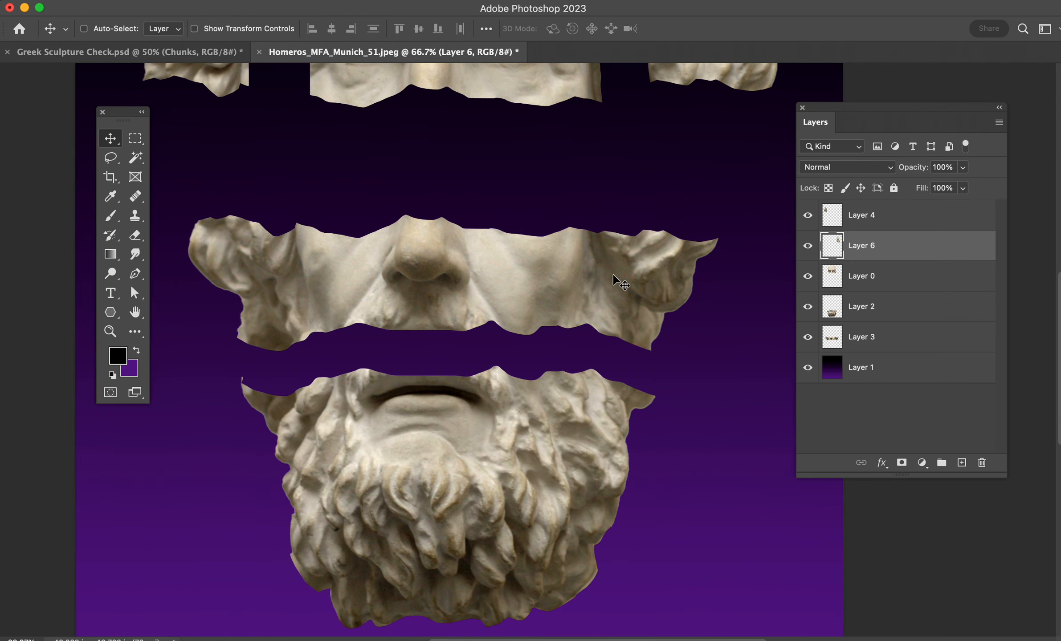
{"action": "key", "text": "super+minus"}
{"action": "key", "text": "super+minus"}
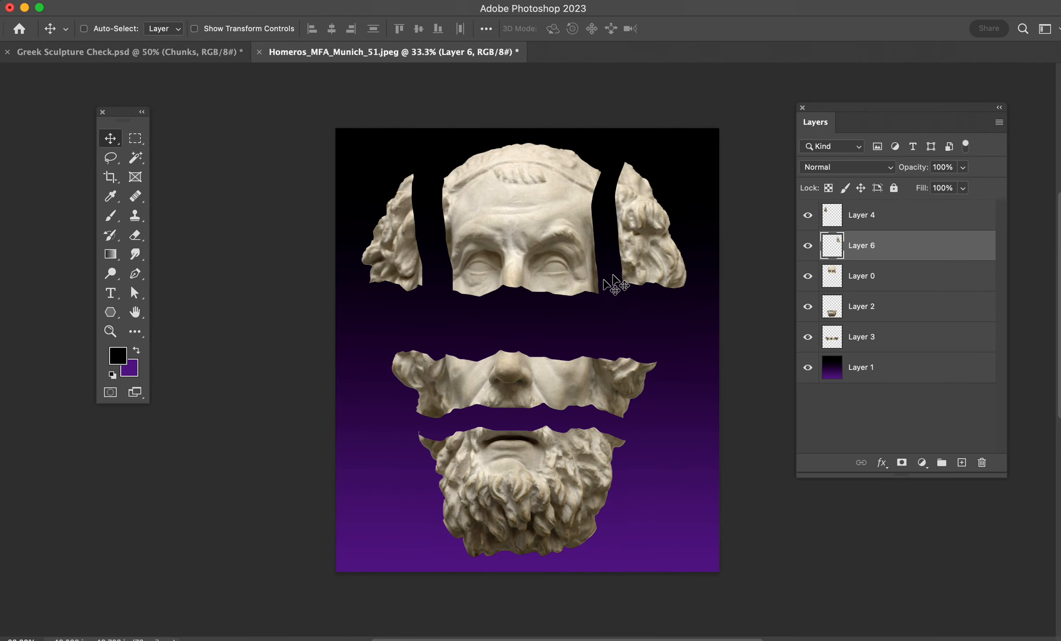
{"action": "scroll", "coordinate": [637, 312], "scroll_direction": "down", "scroll_amount": 1}
{"action": "left_click", "coordinate": [878, 343]}
{"action": "mouse_move", "coordinate": [552, 467]}
{"action": "left_mouse_down"}
{"action": "mouse_move", "coordinate": [560, 486]}
{"action": "mouse_move", "coordinate": [554, 399]}
{"action": "mouse_move", "coordinate": [556, 459]}
{"action": "mouse_move", "coordinate": [566, 461]}
{"action": "left_mouse_up"}
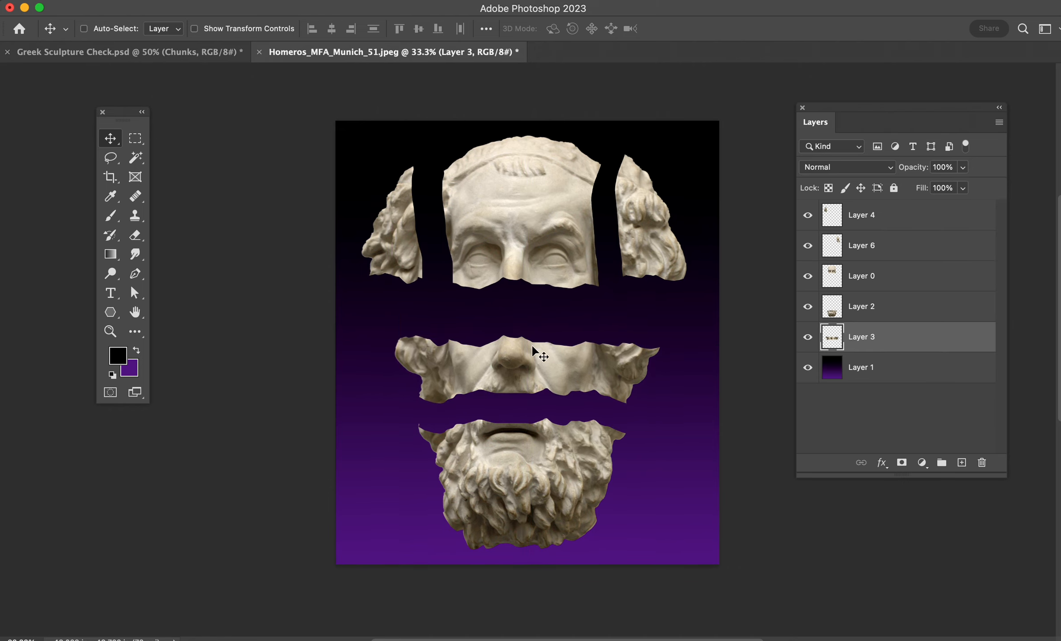
{"action": "key", "text": "super+t"}
{"action": "left_click_drag", "start_coordinate": [682, 318], "coordinate": [677, 302]}
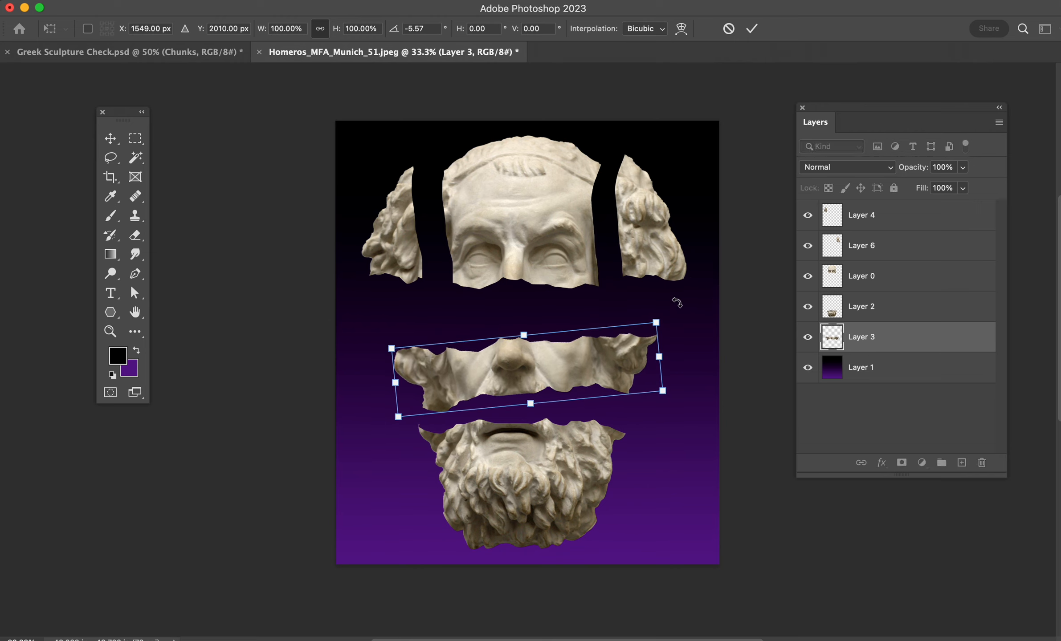
{"action": "key", "text": "Return"}
- Place beard Layer 2 below Layer 3, shift the beard slightly to the right, and rotate it about 3 degrees clockwise
{"action": "left_click", "coordinate": [886, 307]}
{"action": "left_click_drag", "start_coordinate": [903, 310], "coordinate": [914, 348]}
{"action": "mouse_move", "coordinate": [550, 466]}
{"action": "left_mouse_down"}
{"action": "mouse_move", "coordinate": [531, 470]}
{"action": "mouse_move", "coordinate": [554, 468]}
{"action": "left_mouse_up"}
{"action": "key", "text": "ctrl+t"}
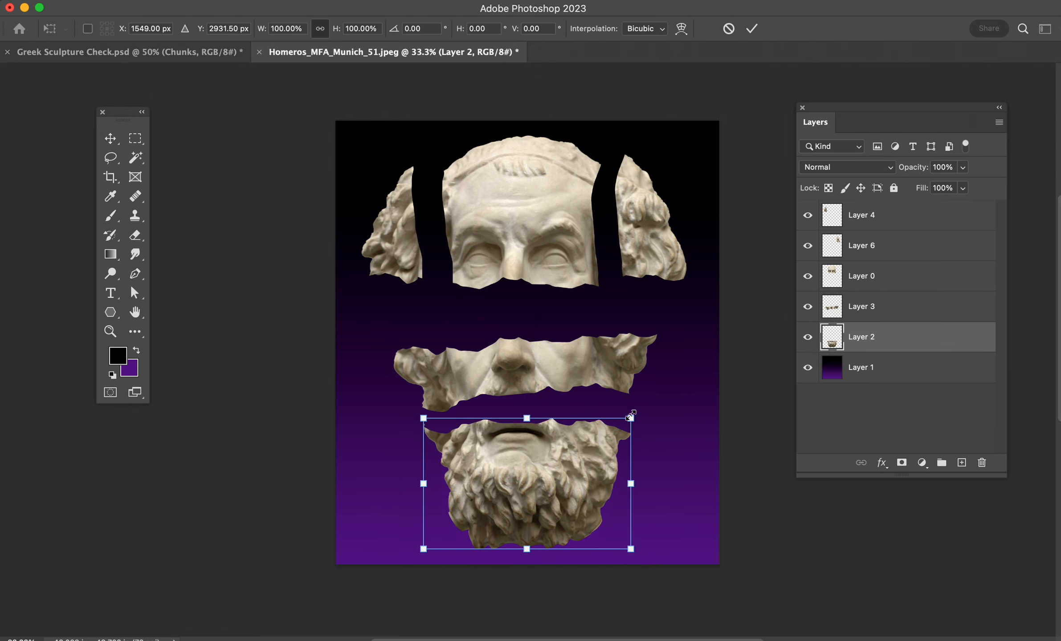
{"action": "left_click_drag", "start_coordinate": [671, 400], "coordinate": [675, 407]}
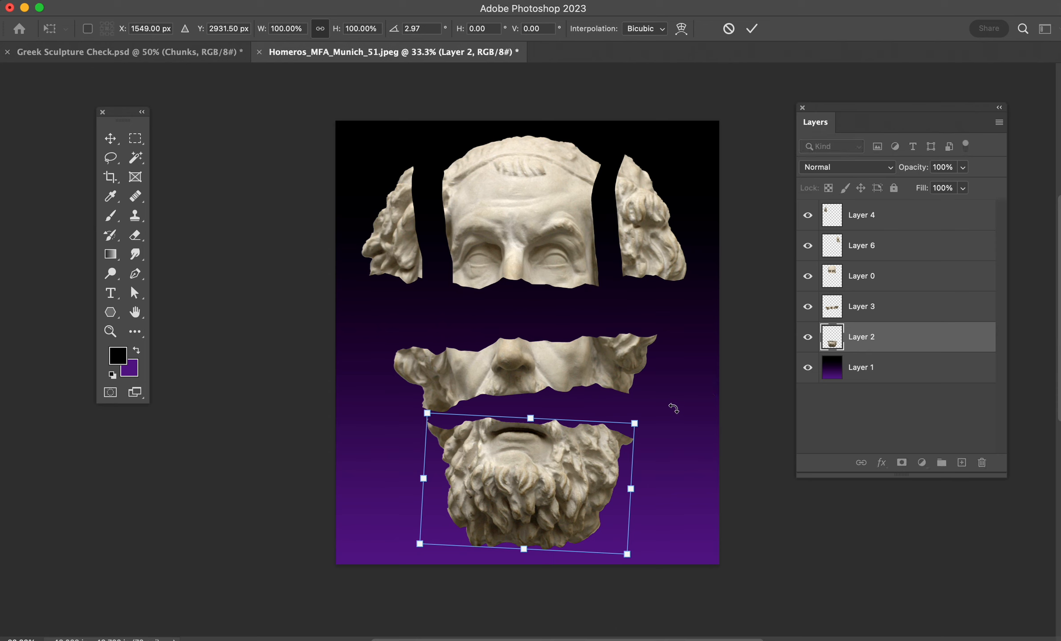
{"action": "key", "text": "Return"}
- Lower the right-hand hair piece on Layer 6 slightly and tilt it a little counter-clockwise
{"action": "left_click", "coordinate": [880, 256]}
{"action": "left_click_drag", "start_coordinate": [565, 234], "coordinate": [564, 251]}
{"action": "key", "text": "ctrl+t"}
{"action": "mouse_move", "coordinate": [699, 135]}
{"action": "left_mouse_down"}
{"action": "mouse_move", "coordinate": [706, 119]}
{"action": "mouse_move", "coordinate": [692, 132]}
{"action": "left_mouse_up"}
{"action": "key", "text": "Return"}
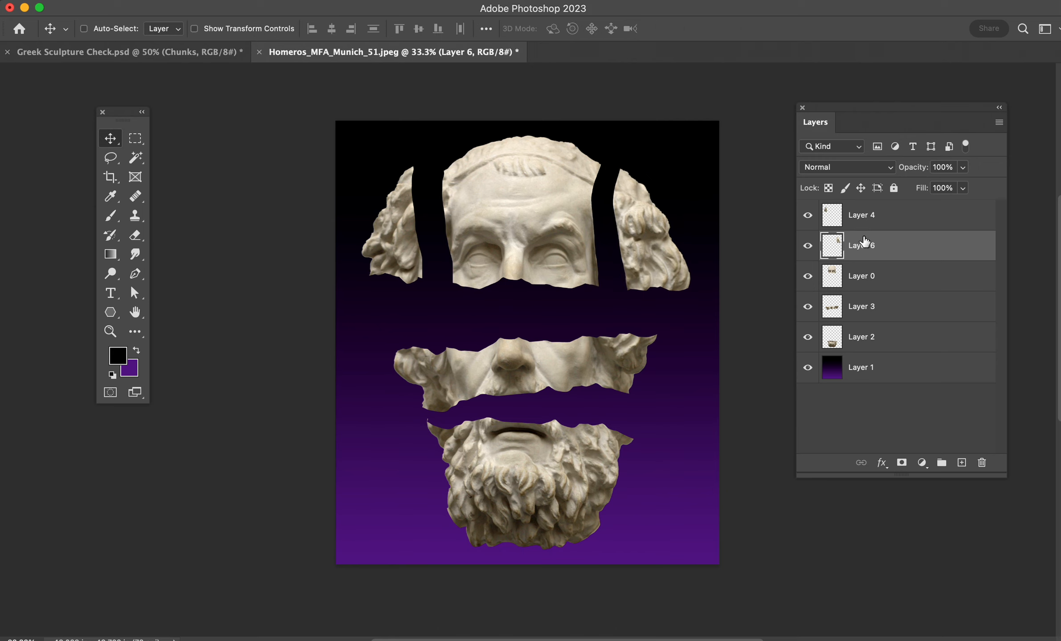
- Lower the forehead piece on Layer 0 slightly and tilt it a little clockwise
{"action": "left_click", "coordinate": [864, 270]}
{"action": "left_click_drag", "start_coordinate": [510, 240], "coordinate": [494, 241]}
{"action": "key", "text": "ctrl+t"}
{"action": "left_click_drag", "start_coordinate": [623, 157], "coordinate": [630, 164]}
{"action": "key", "text": "Escape"}
- Lower the left-hand hair piece on Layer 4 and shift the forehead piece left to space it evenly between both hair pieces
{"action": "left_click", "coordinate": [835, 218]}
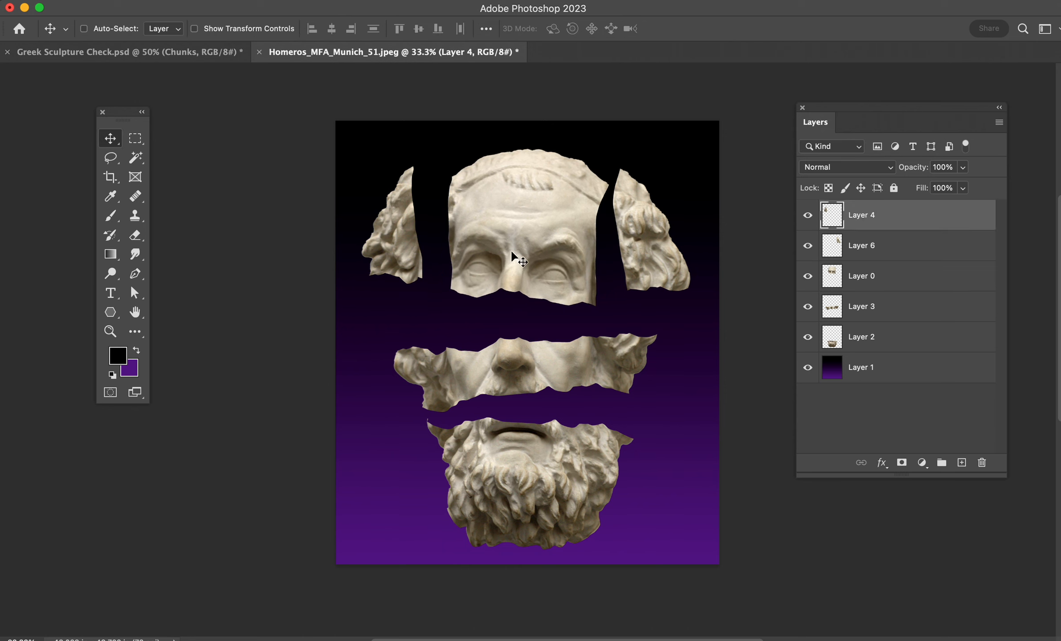
{"action": "left_click_drag", "start_coordinate": [510, 248], "coordinate": [507, 277]}
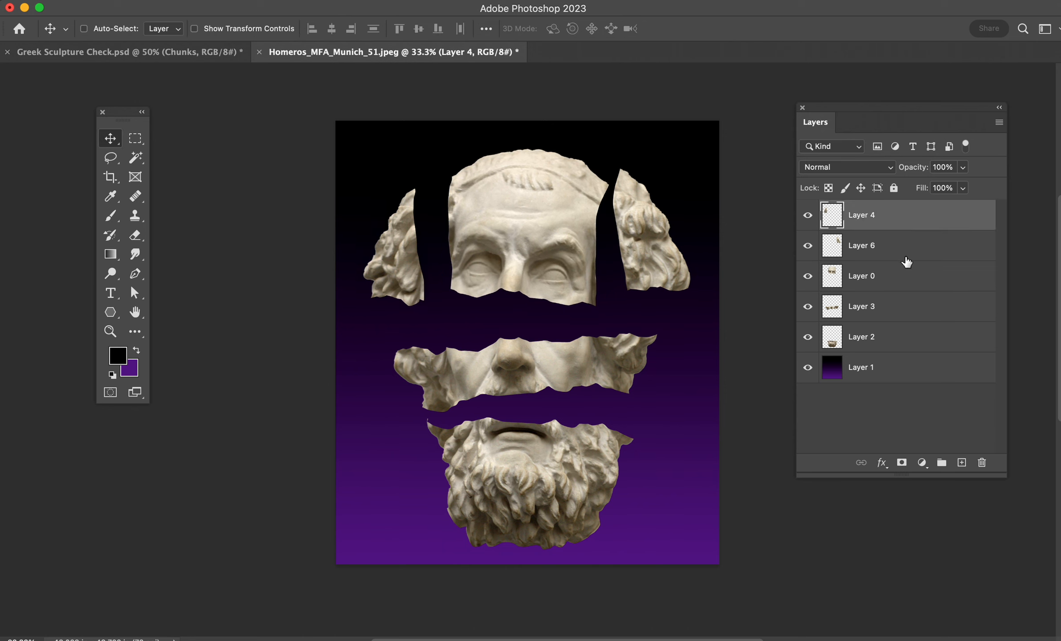
{"action": "left_click", "coordinate": [905, 275]}
{"action": "left_click_drag", "start_coordinate": [657, 270], "coordinate": [647, 273]}
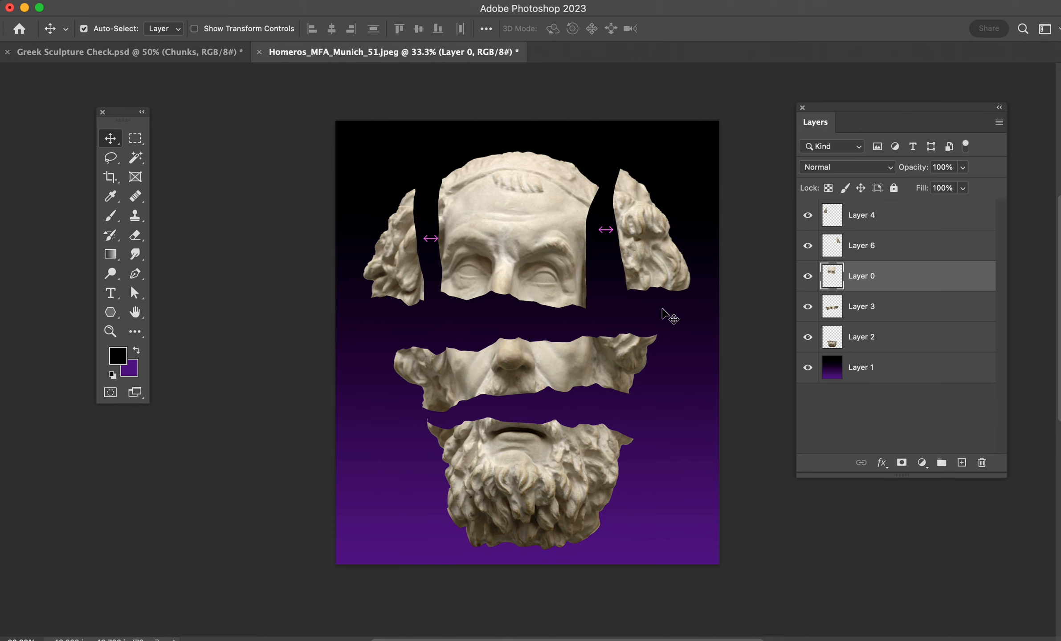
- Group the five sculpture piece layers, from Layer 4 down to Layer 2, and name the group Bust Cuts
{"action": "key", "text": "super+equal"}
{"action": "scroll", "coordinate": [668, 317], "scroll_direction": "down", "scroll_amount": 1}
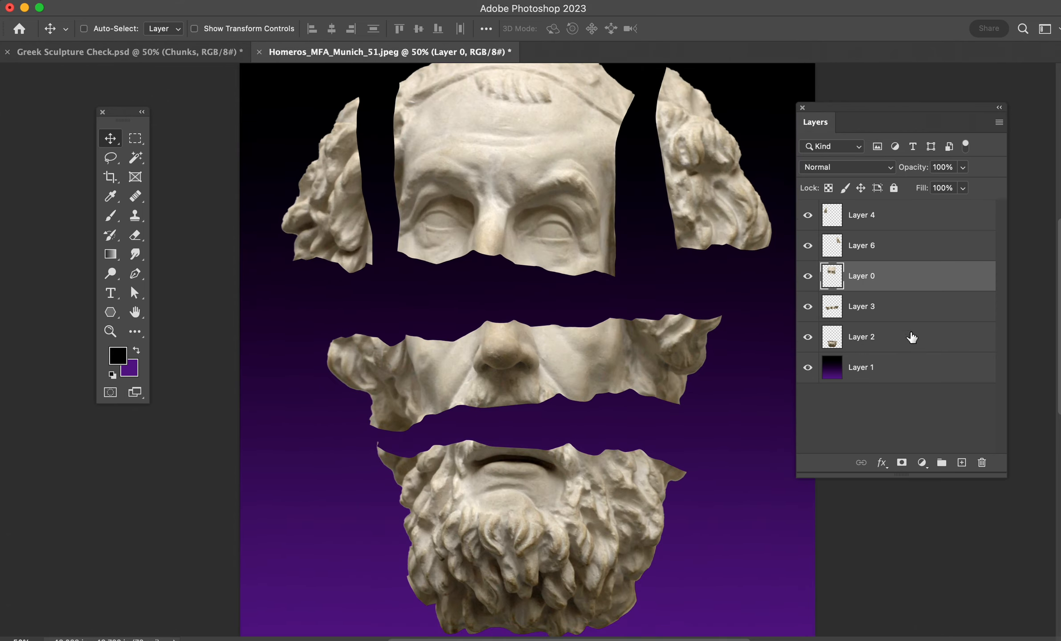
{"action": "left_click", "coordinate": [900, 224]}
{"action": "left_click", "coordinate": [903, 344], "text": "shift"}
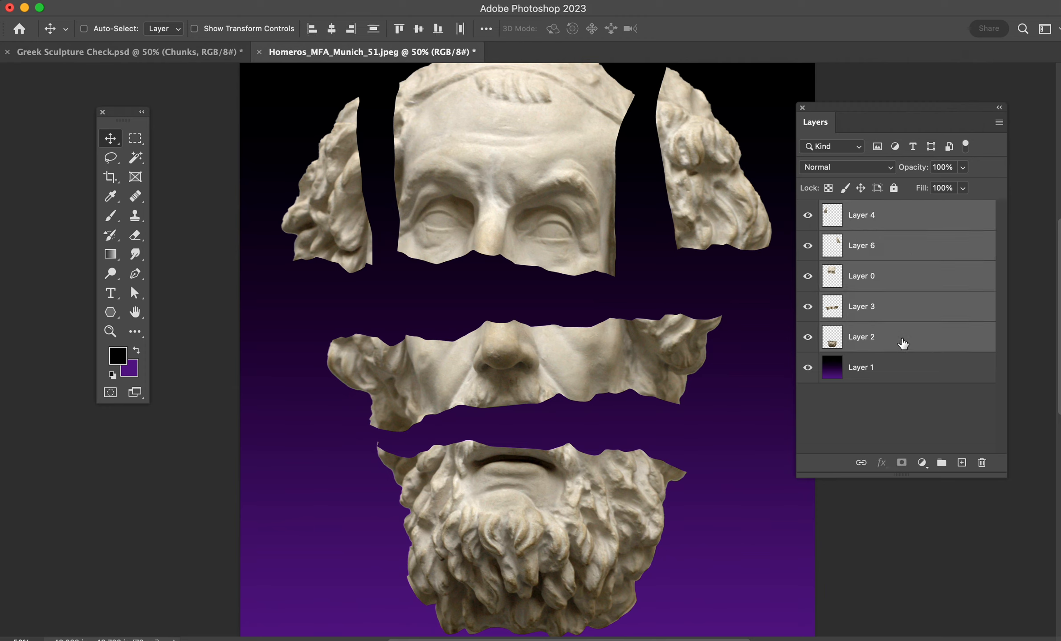
{"action": "left_click", "coordinate": [917, 349]}
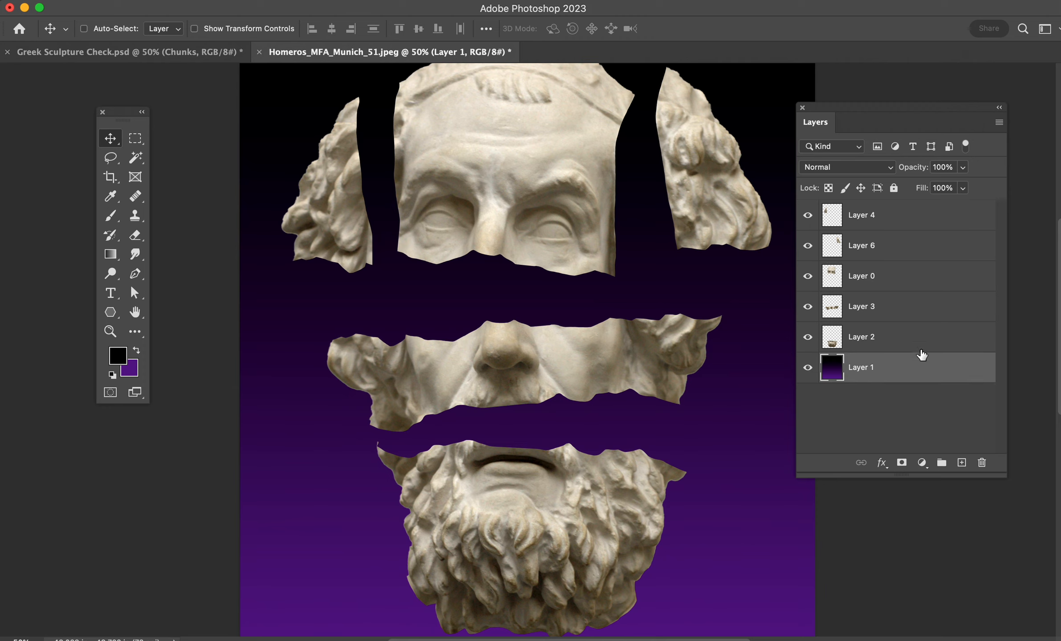
{"action": "left_click", "coordinate": [882, 273]}
{"action": "left_click", "coordinate": [892, 218]}
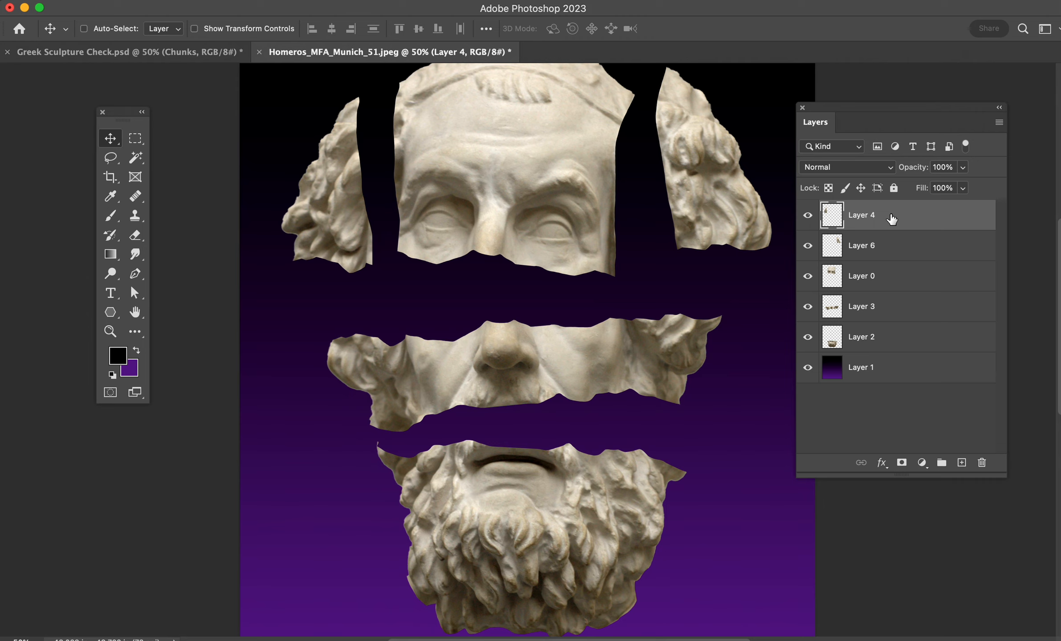
{"action": "left_click", "coordinate": [890, 335], "text": "shift"}
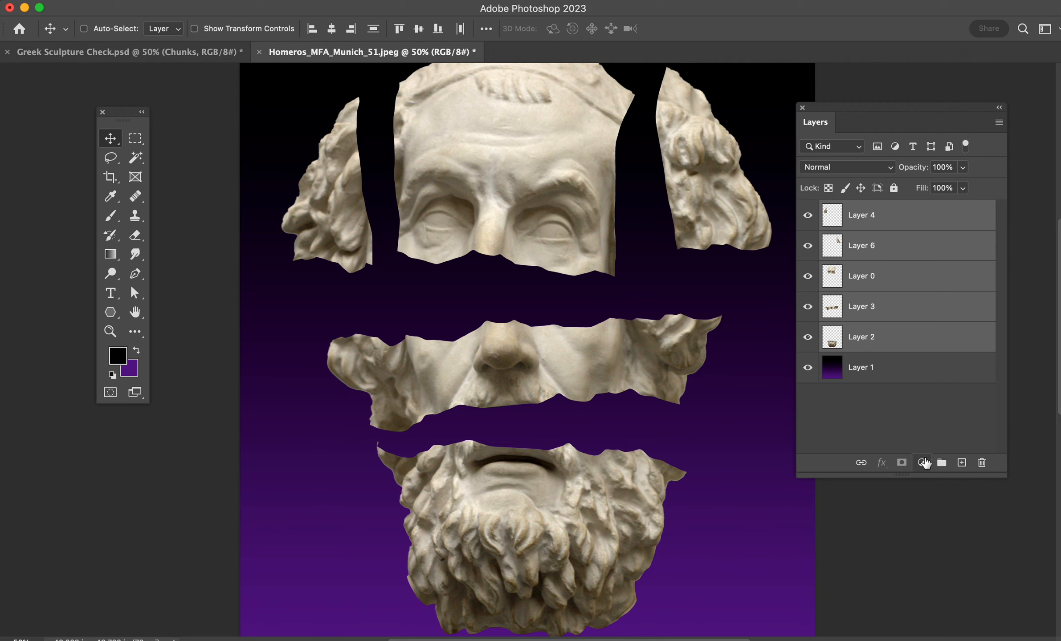
{"action": "left_click", "coordinate": [942, 463]}
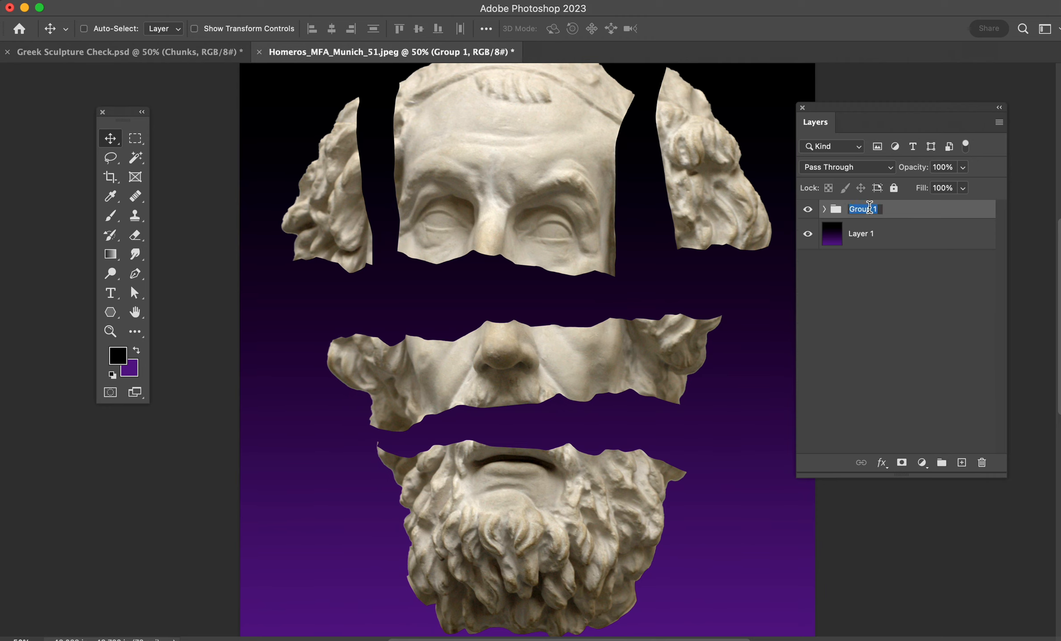
{"action": "type", "text": "Bust Cuts"}
{"action": "key", "text": "Return"}
{"action": "left_click", "coordinate": [871, 240]}
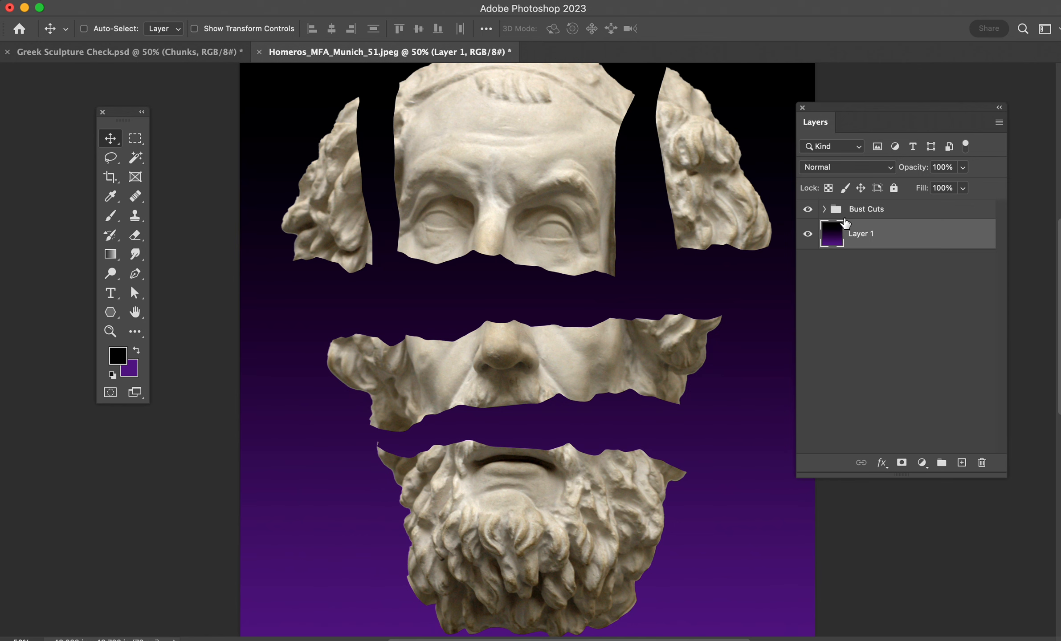
{"action": "left_click", "coordinate": [844, 217]}
{"action": "double_click", "coordinate": [835, 209]}
{"action": "left_click", "coordinate": [996, 153]}
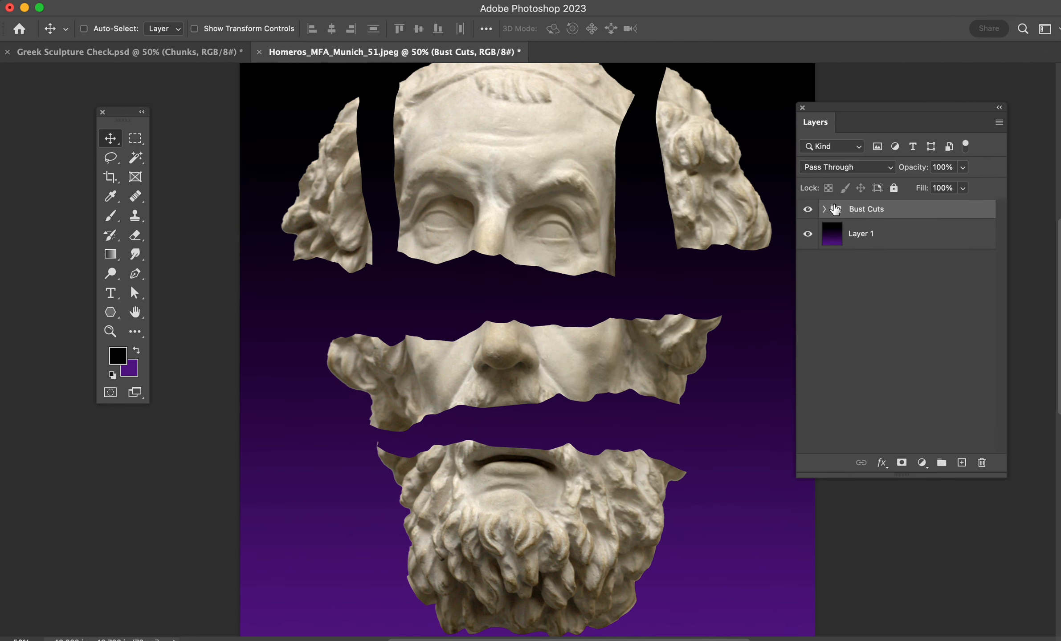
- Add an empty layer between the Bust Cuts group and gradient Layer 1, and set the foreground colour to bright blue
{"action": "left_click", "coordinate": [859, 233]}
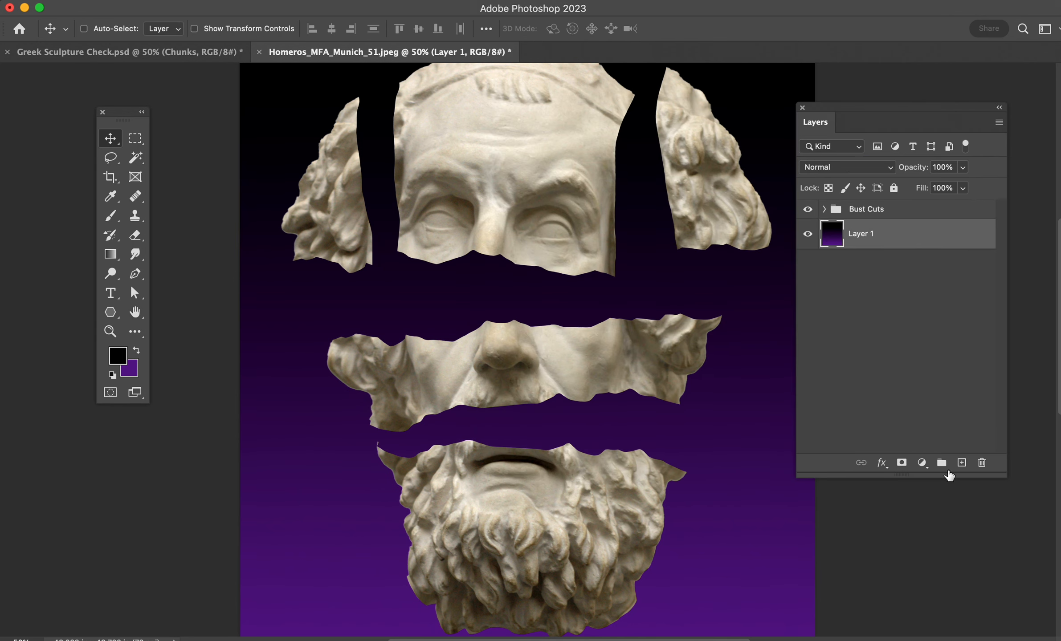
{"action": "left_click", "coordinate": [961, 463]}
{"action": "scroll", "coordinate": [623, 370], "scroll_direction": "down", "scroll_amount": 2}
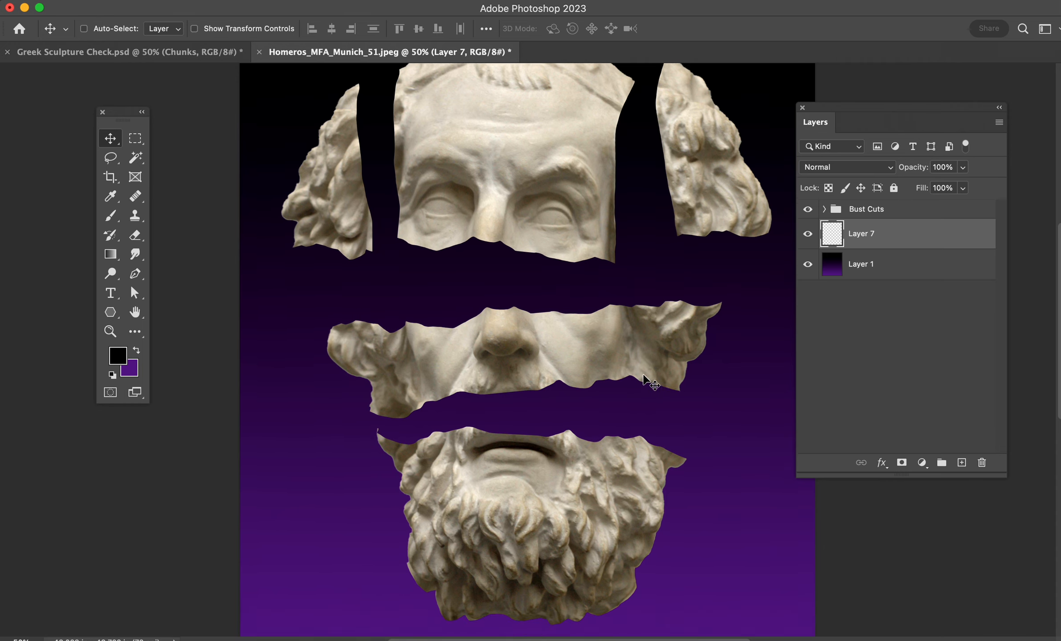
{"action": "scroll", "coordinate": [645, 381], "scroll_direction": "down", "scroll_amount": 2}
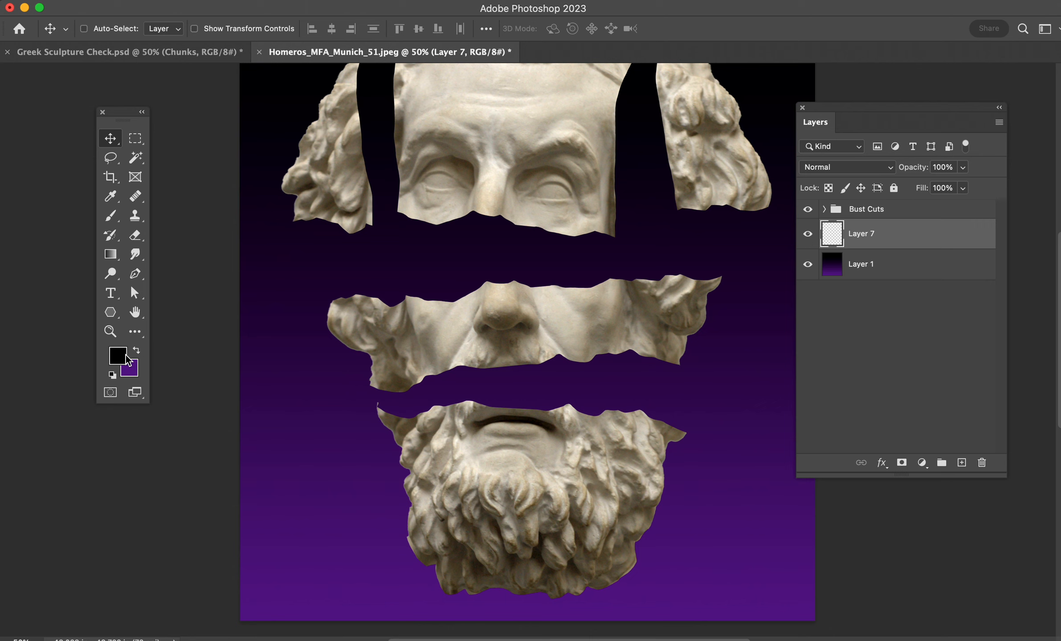
{"action": "left_click", "coordinate": [126, 354]}
{"action": "left_click_drag", "start_coordinate": [885, 467], "coordinate": [885, 451]}
{"action": "left_click", "coordinate": [821, 390]}
{"action": "left_click_drag", "start_coordinate": [821, 390], "coordinate": [825, 371]}
{"action": "left_click", "coordinate": [995, 365]}
- Try to lasso the gap between the nose strip and the beard, overlapping the beard's upper edge
{"action": "key", "text": "v"}
{"action": "key", "text": "l"}
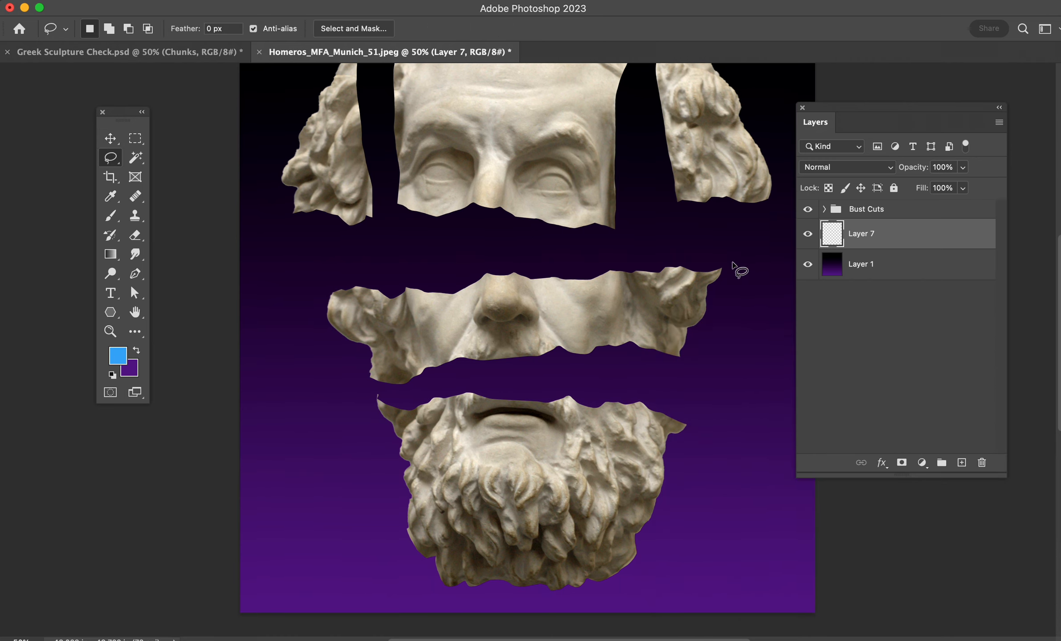
{"action": "key", "text": "super+equal"}
{"action": "scroll", "coordinate": [732, 265], "scroll_direction": "down", "scroll_amount": 3}
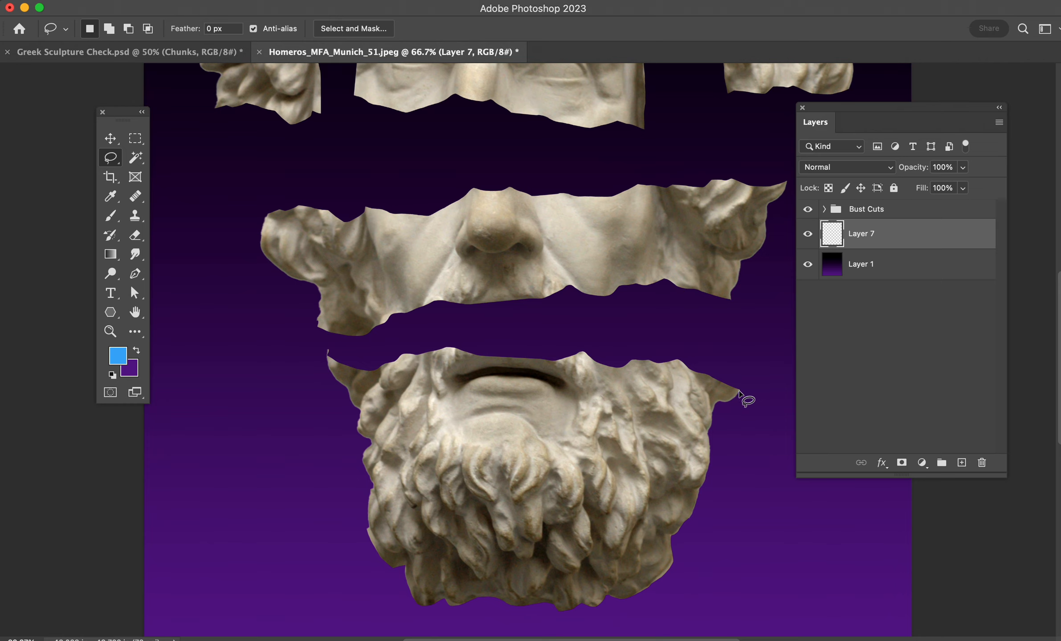
{"action": "mouse_move", "coordinate": [740, 390]}
{"action": "left_mouse_down"}
{"action": "mouse_move", "coordinate": [684, 350]}
{"action": "mouse_move", "coordinate": [612, 355]}
{"action": "mouse_move", "coordinate": [595, 343]}
{"action": "mouse_move", "coordinate": [511, 357]}
{"action": "left_mouse_up"}
{"action": "left_click", "coordinate": [641, 378]}
{"action": "mouse_move", "coordinate": [739, 391]}
{"action": "left_mouse_down"}
{"action": "mouse_move", "coordinate": [779, 318]}
{"action": "mouse_move", "coordinate": [551, 310]}
{"action": "mouse_move", "coordinate": [252, 325]}
{"action": "mouse_move", "coordinate": [311, 341]}
{"action": "mouse_move", "coordinate": [369, 378]}
{"action": "left_mouse_up"}
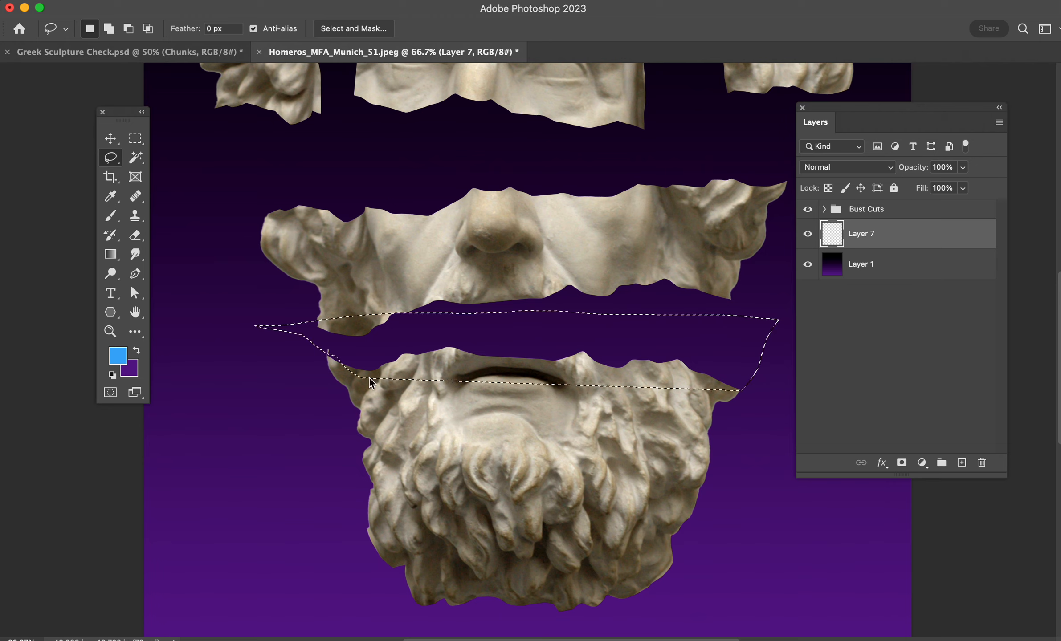
{"action": "key", "text": "ctrl+d"}
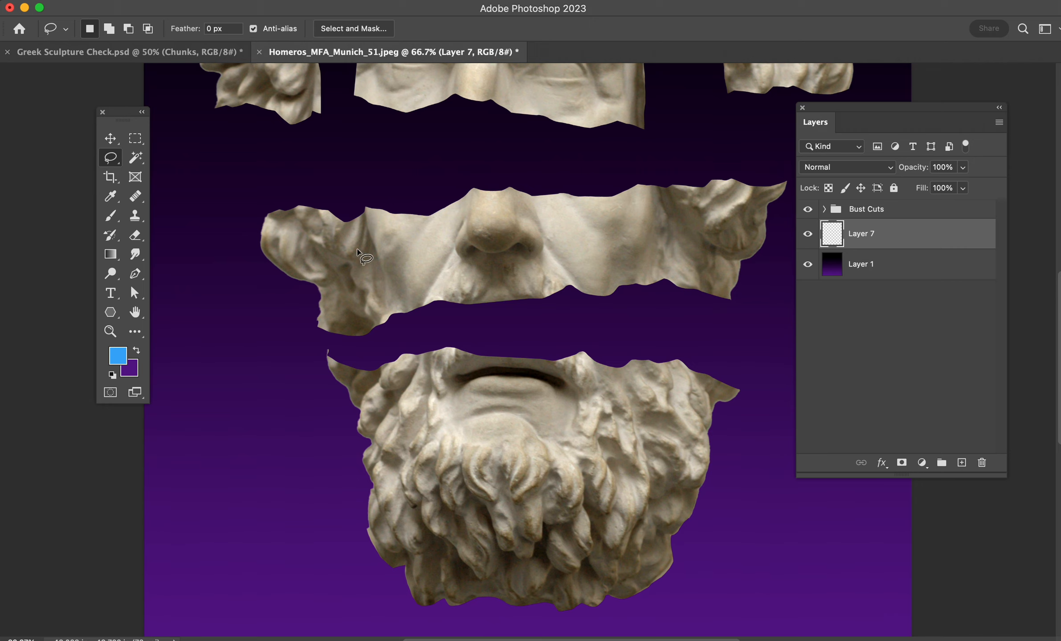
- Add another empty layer above Layer 7, swap the foreground and background colours, and set the foreground to bright green
{"action": "scroll", "coordinate": [504, 280], "scroll_direction": "up", "scroll_amount": 1}
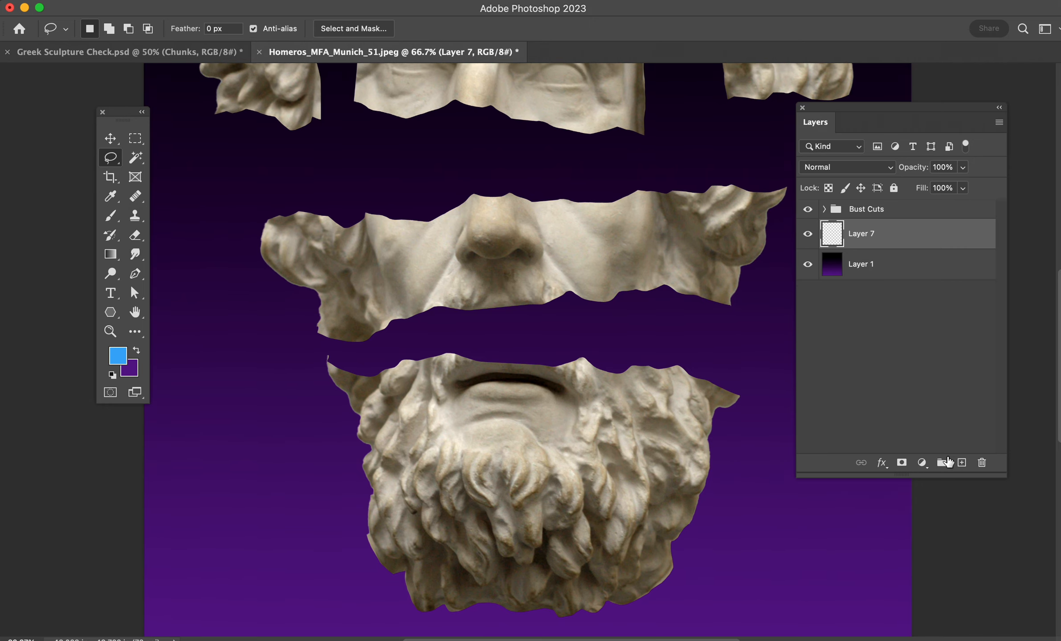
{"action": "left_click", "coordinate": [961, 463]}
{"action": "key", "text": "b"}
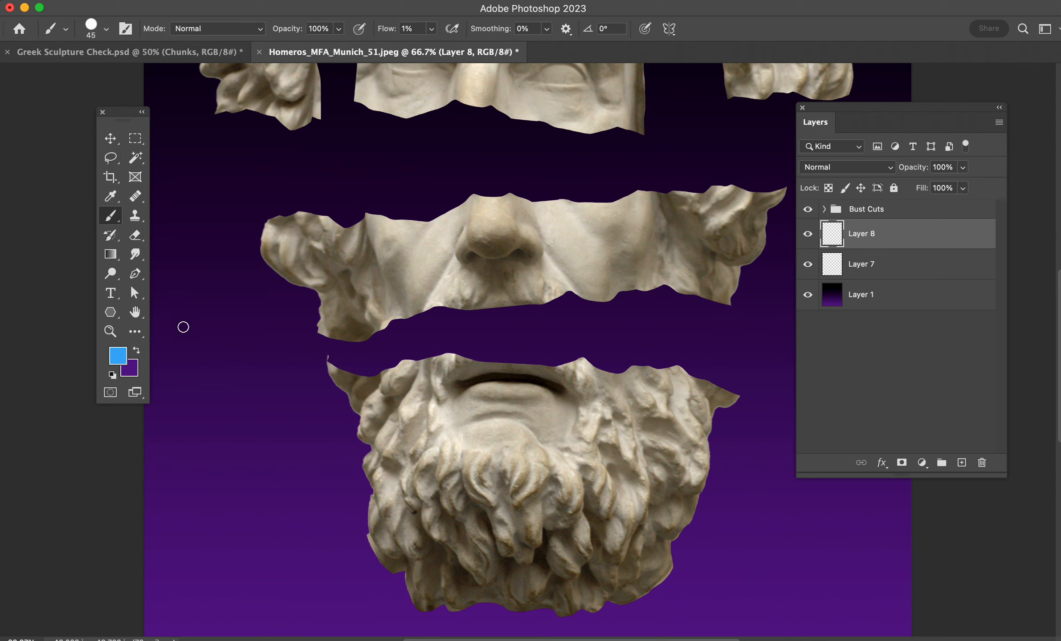
{"action": "left_click", "coordinate": [137, 355]}
{"action": "left_click", "coordinate": [125, 360]}
{"action": "left_click", "coordinate": [883, 483]}
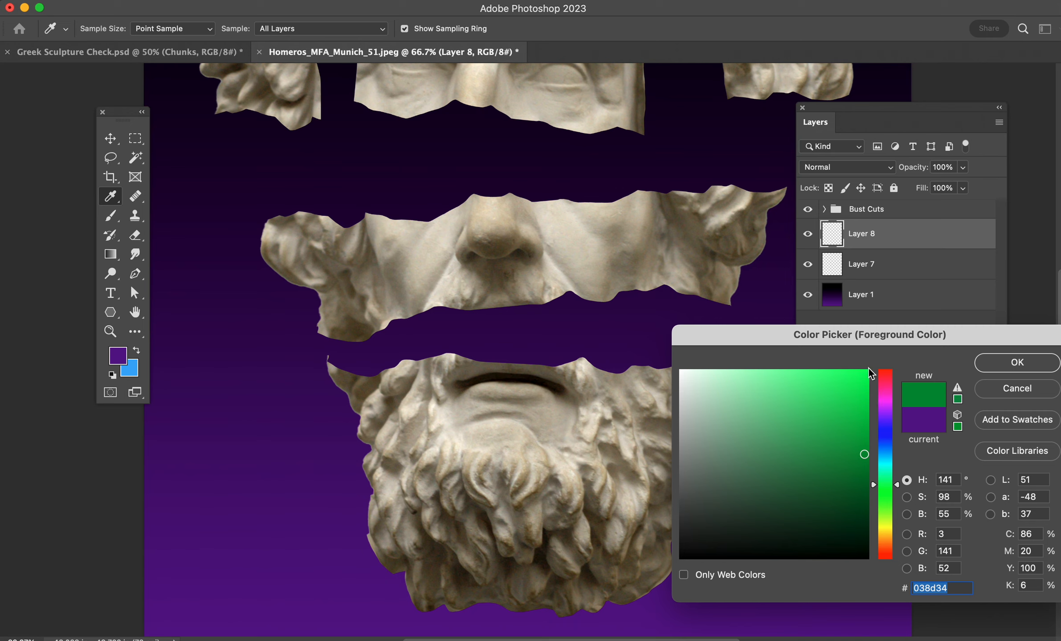
{"action": "left_click", "coordinate": [867, 372]}
{"action": "left_click", "coordinate": [979, 361]}
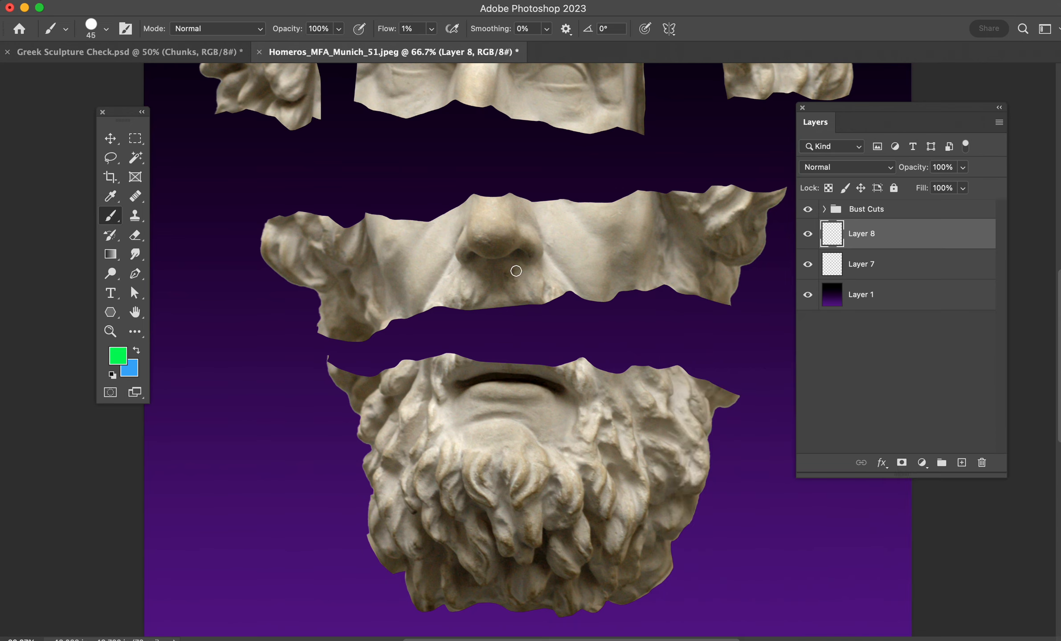
- Place Layer 8 above the Bust Cuts group and mark the nostril with a green brush dot at 100% flow
{"action": "left_click_drag", "start_coordinate": [965, 223], "coordinate": [929, 199]}
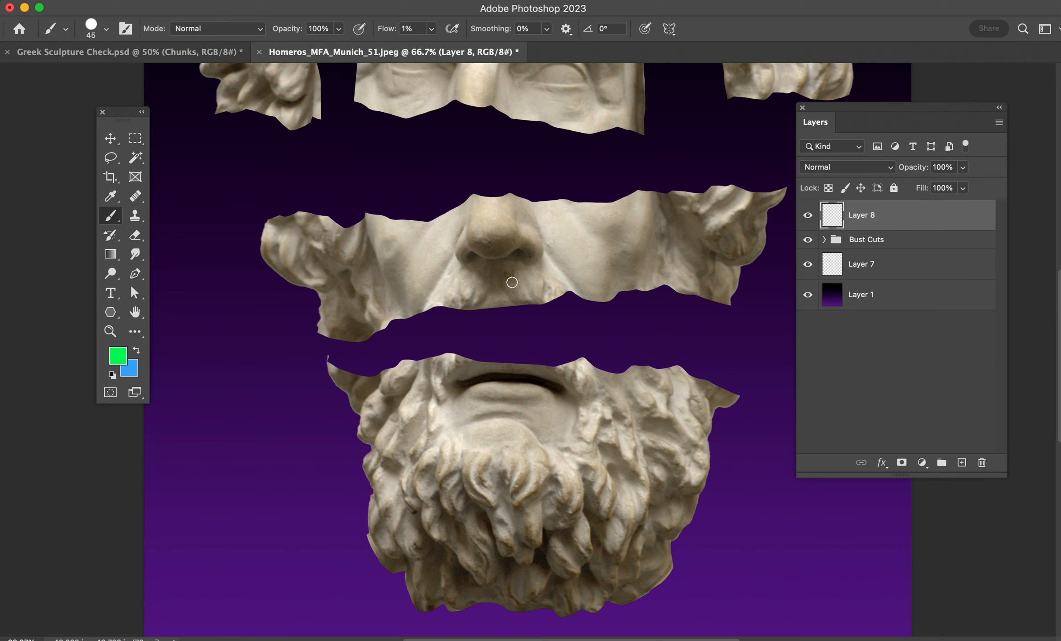
{"action": "left_click_drag", "start_coordinate": [384, 31], "coordinate": [729, 40]}
{"action": "right_click", "coordinate": [595, 259]}
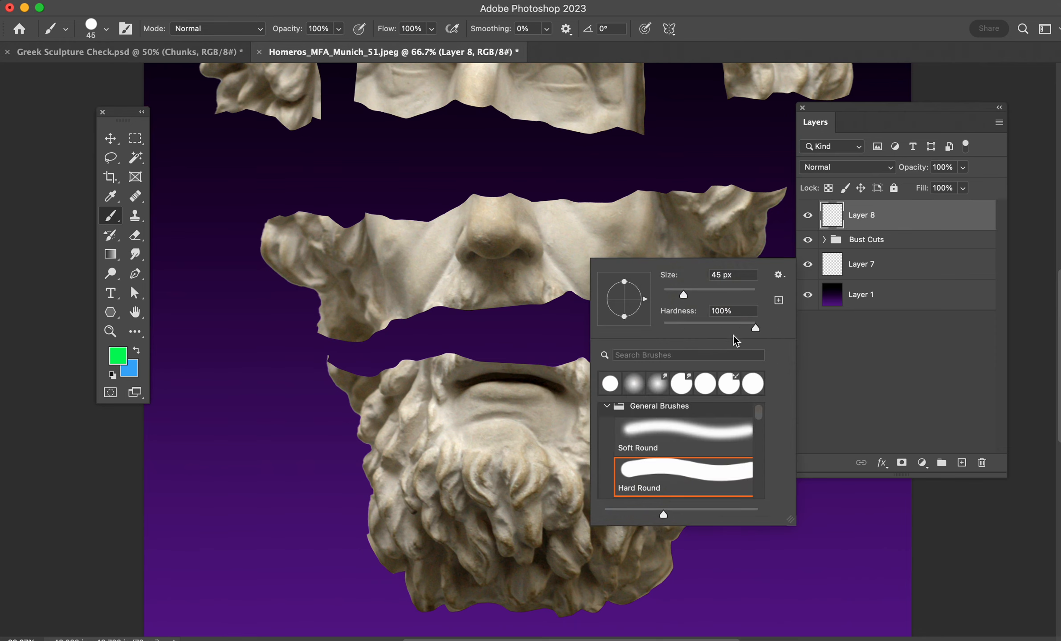
{"action": "left_click", "coordinate": [517, 245]}
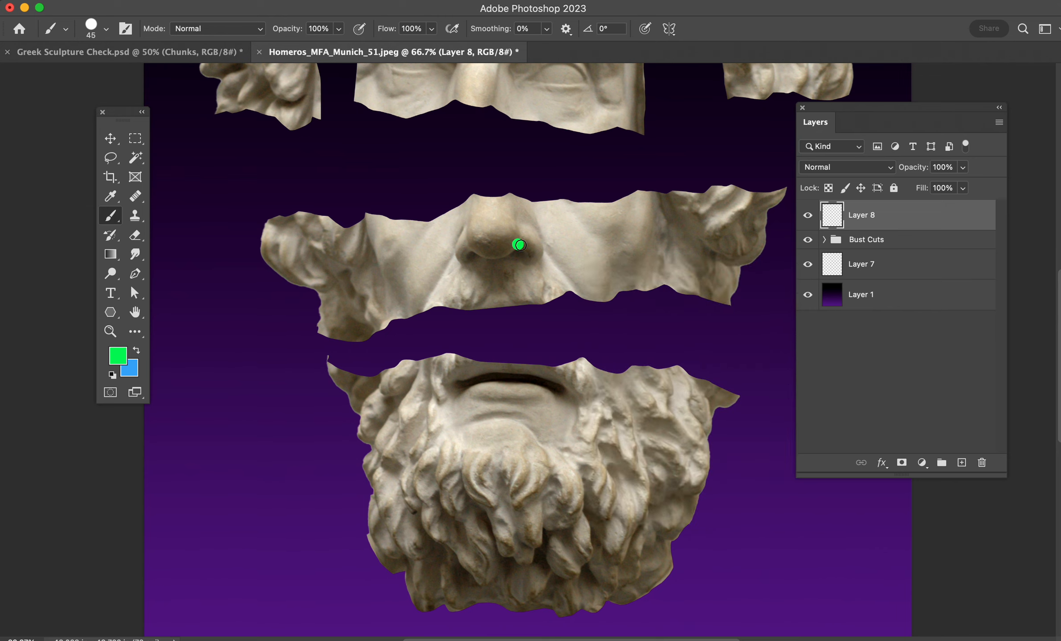
- On Layer 7, lasso the gap between the nose strip and the beard, curving across the beard's upper part between its outer tips
{"action": "left_click", "coordinate": [877, 271]}
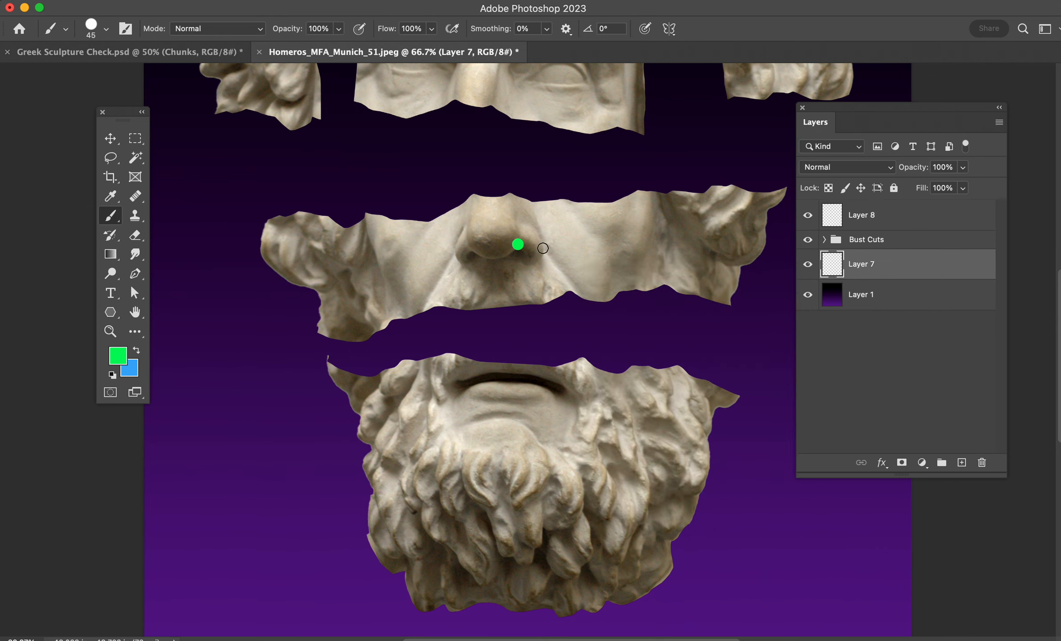
{"action": "key", "text": "l"}
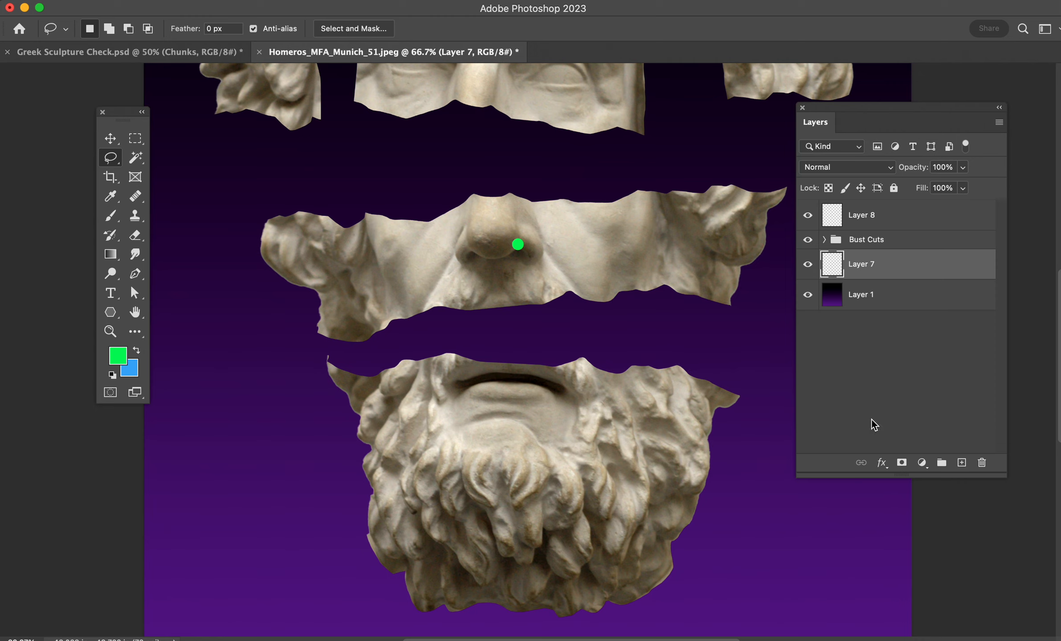
{"action": "mouse_move", "coordinate": [740, 396]}
{"action": "left_mouse_down"}
{"action": "mouse_move", "coordinate": [625, 316]}
{"action": "mouse_move", "coordinate": [585, 308]}
{"action": "mouse_move", "coordinate": [447, 305]}
{"action": "mouse_move", "coordinate": [328, 358]}
{"action": "mouse_move", "coordinate": [369, 389]}
{"action": "mouse_move", "coordinate": [707, 408]}
{"action": "mouse_move", "coordinate": [738, 395]}
{"action": "left_mouse_up"}
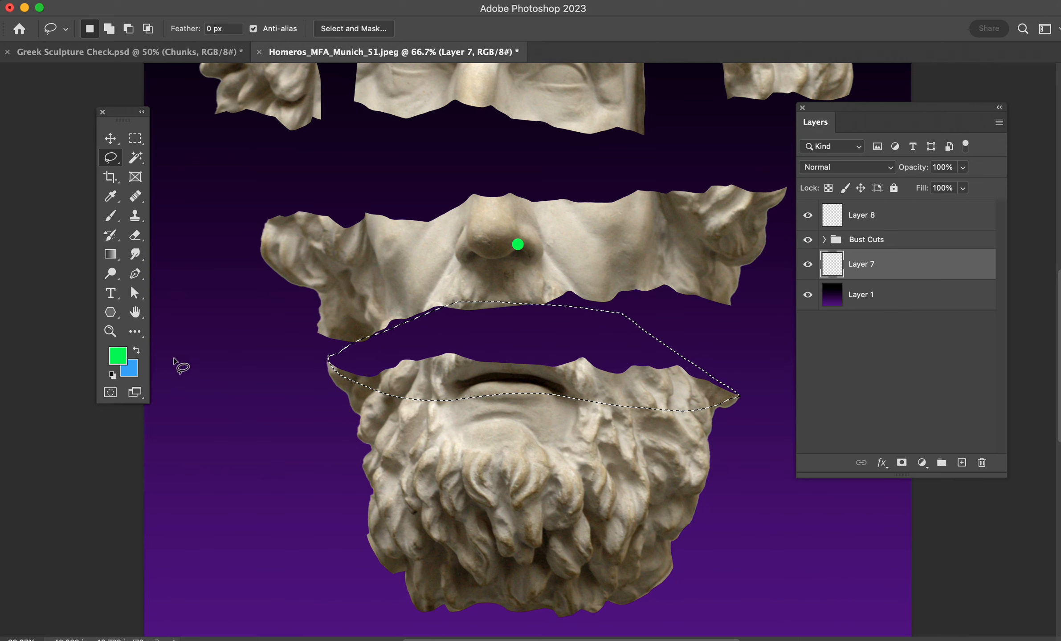
- Fill the selected gap above the beard on Layer 7 with the blue background colour, deselect, and delete the green-dot layer
{"action": "key", "text": "super+BackSpace"}
{"action": "key", "text": "super+d"}
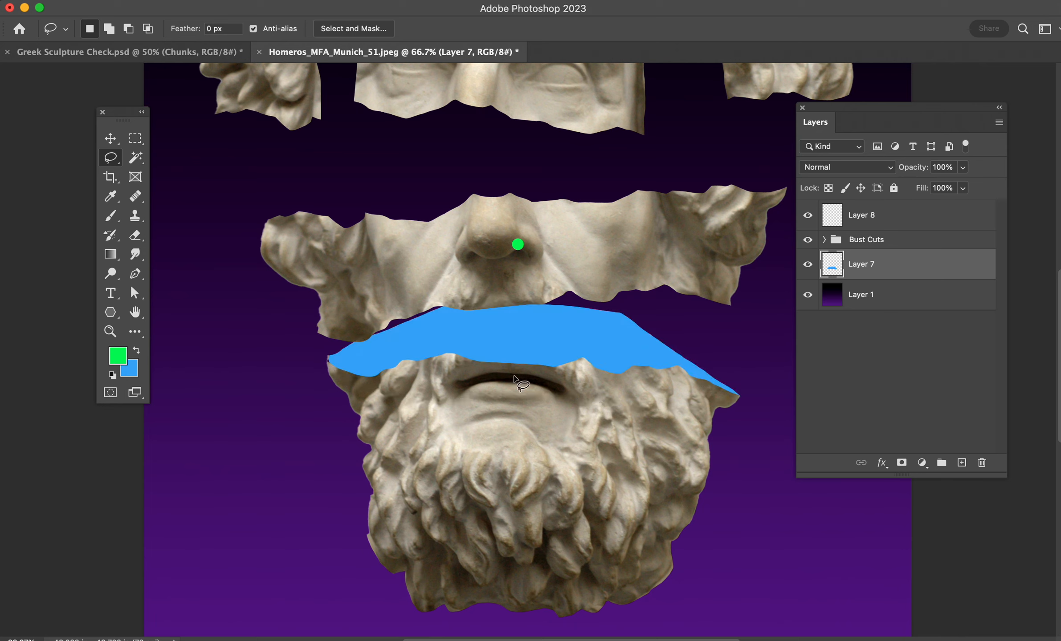
{"action": "left_click", "coordinate": [834, 225]}
{"action": "key", "text": "BackSpace"}
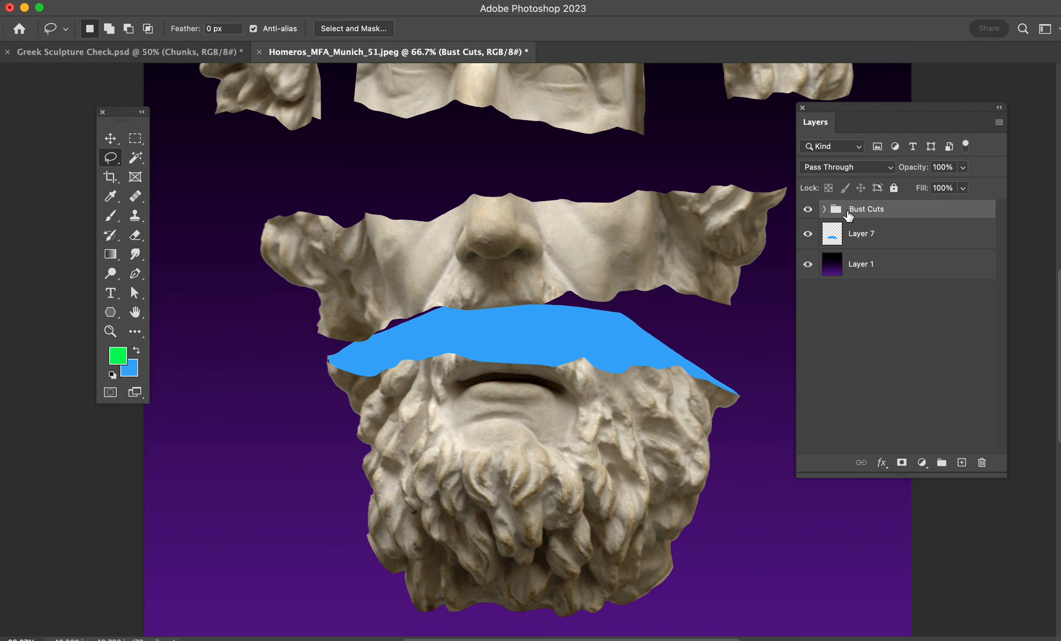
- On a new layer above Layer 7, lasso a cut surface along the nose strip's upper edge and fill it with the blue background colour
{"action": "scroll", "coordinate": [708, 383], "scroll_direction": "up", "scroll_amount": 3}
{"action": "left_click", "coordinate": [898, 245]}
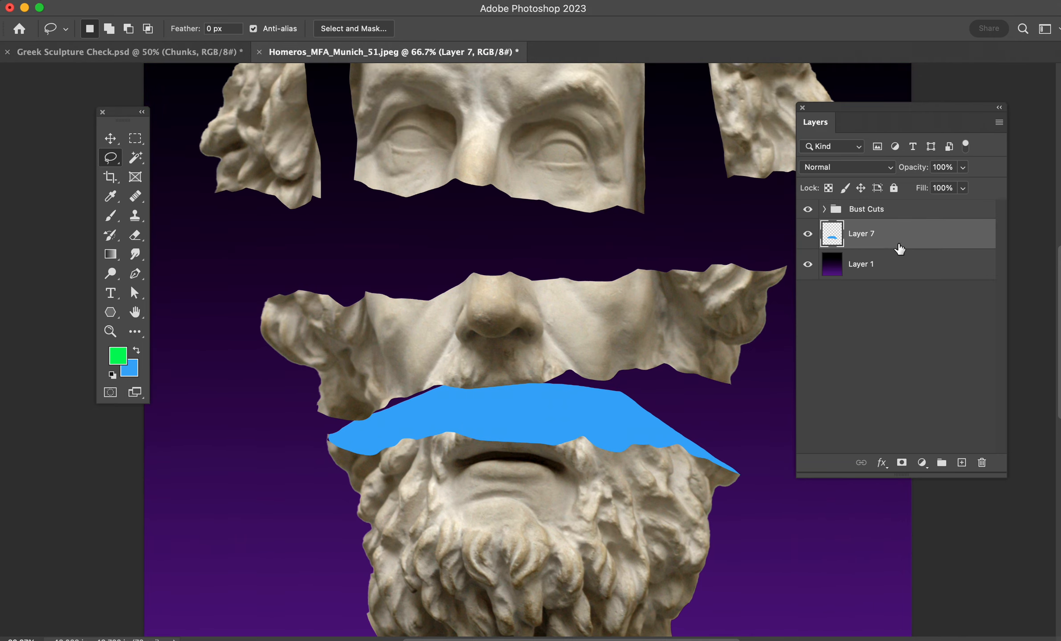
{"action": "left_click", "coordinate": [961, 463]}
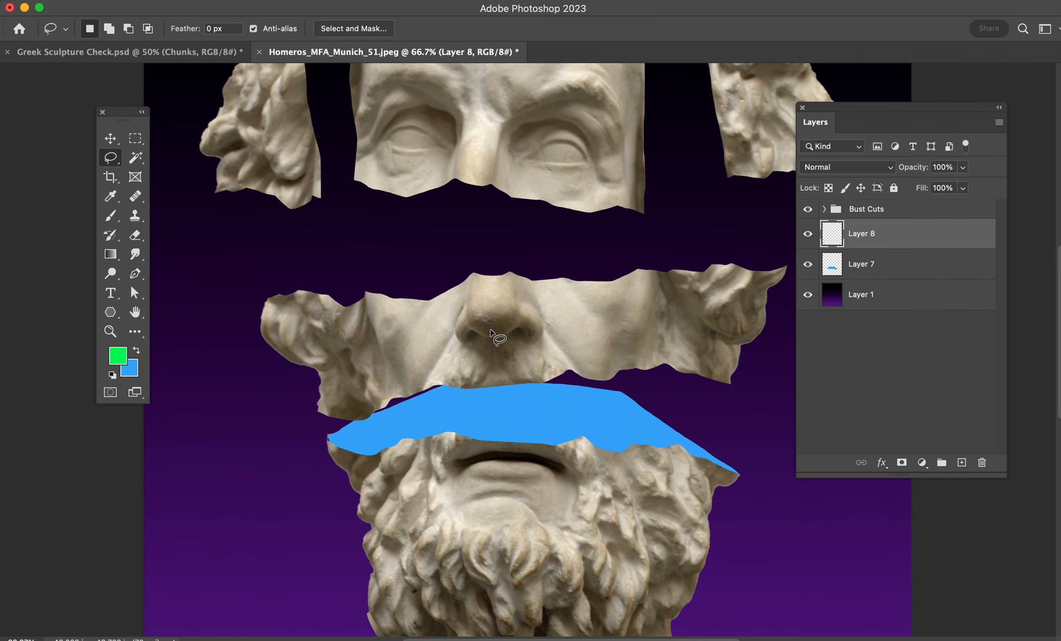
{"action": "scroll", "coordinate": [496, 330], "scroll_direction": "up", "scroll_amount": 1}
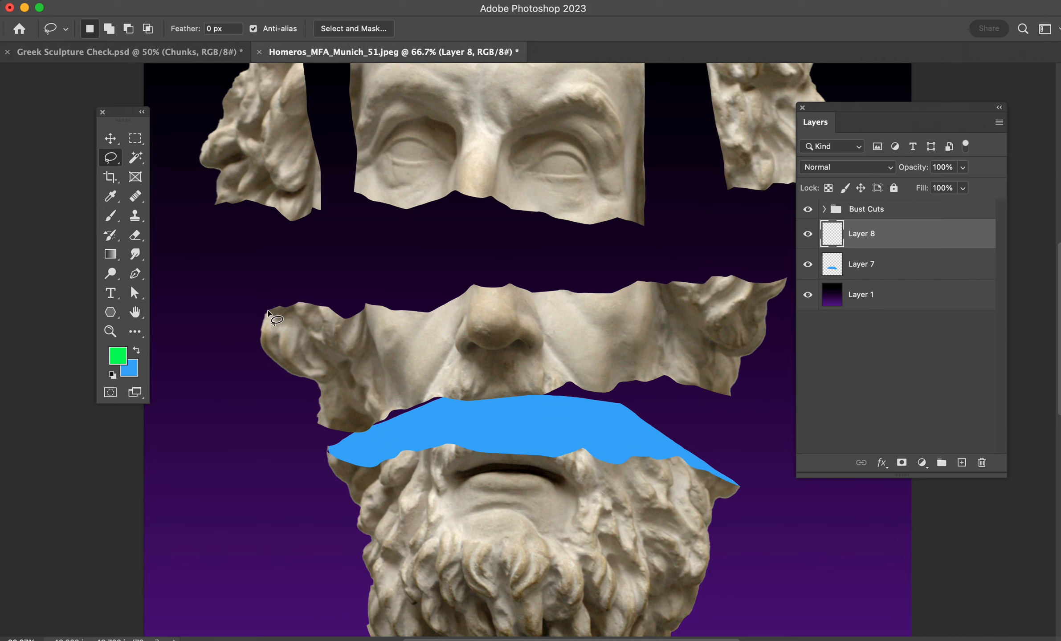
{"action": "mouse_move", "coordinate": [271, 310]}
{"action": "left_mouse_down"}
{"action": "mouse_move", "coordinate": [368, 257]}
{"action": "mouse_move", "coordinate": [602, 222]}
{"action": "mouse_move", "coordinate": [660, 221]}
{"action": "mouse_move", "coordinate": [779, 275]}
{"action": "mouse_move", "coordinate": [416, 323]}
{"action": "mouse_move", "coordinate": [300, 327]}
{"action": "mouse_move", "coordinate": [267, 312]}
{"action": "left_mouse_up"}
{"action": "key", "text": "super+BackSpace"}
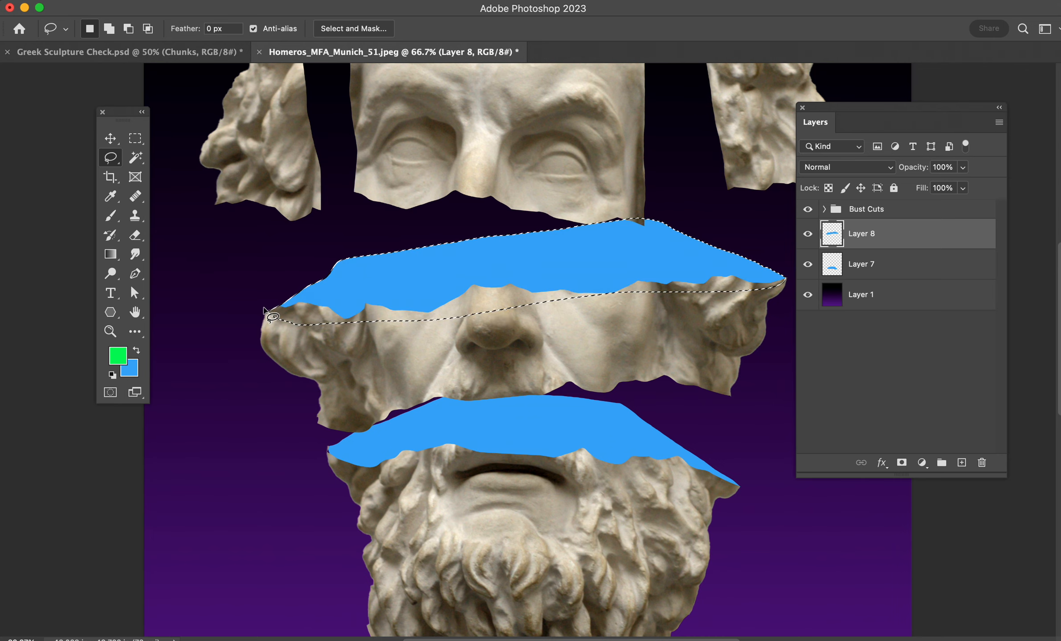
{"action": "key", "text": "super+d"}
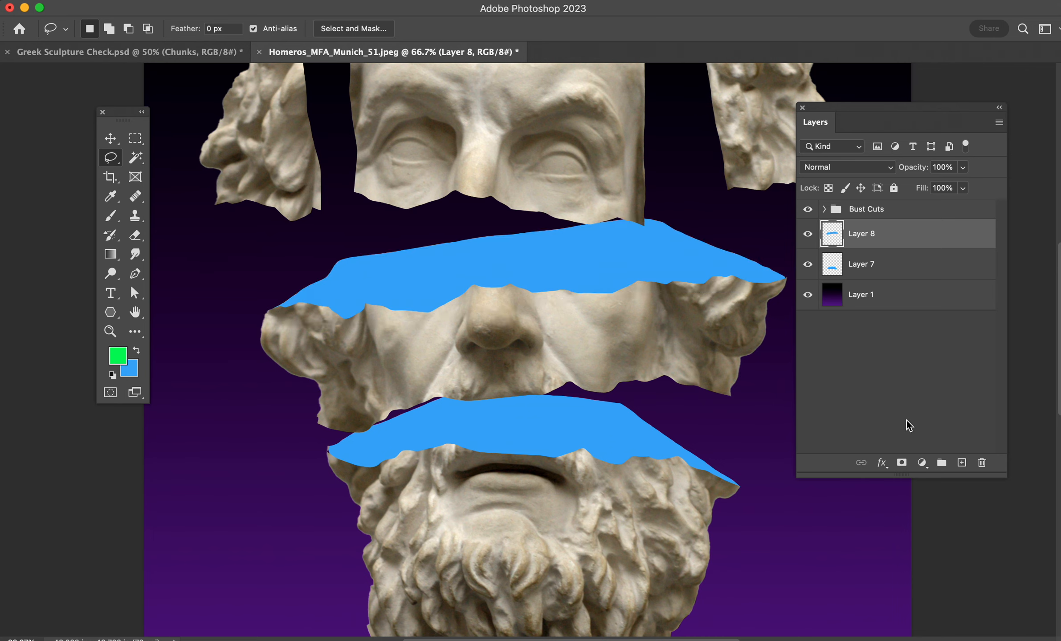
- On another new layer, lasso the gap between the left hair piece and the forehead, fill it with blue and deselect
{"action": "left_click", "coordinate": [962, 463]}
{"action": "scroll", "coordinate": [315, 165], "scroll_direction": "up", "scroll_amount": 3}
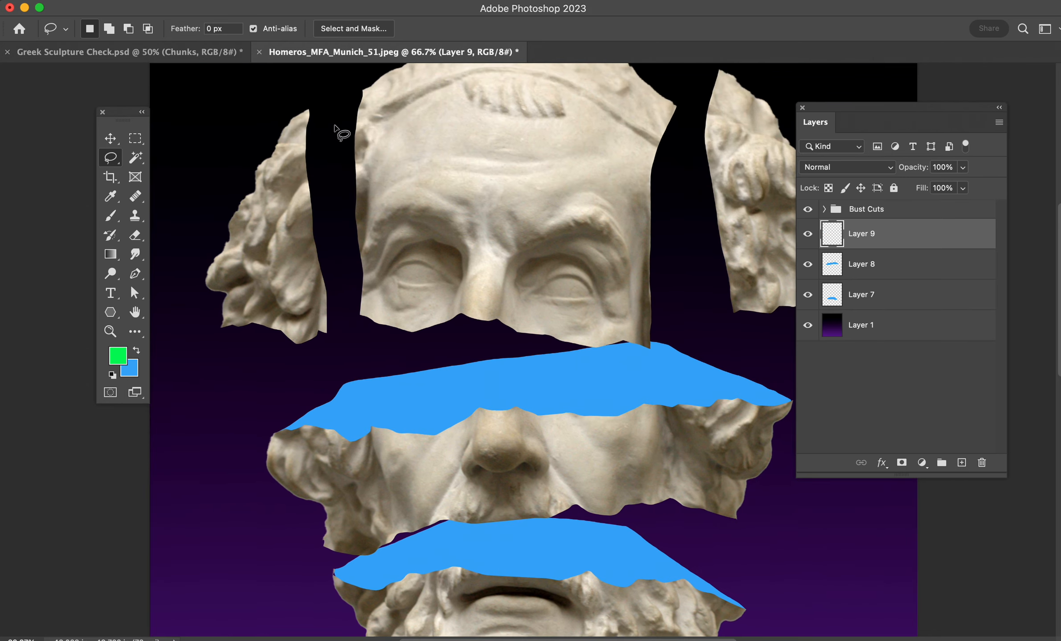
{"action": "mouse_move", "coordinate": [308, 110]}
{"action": "left_mouse_down"}
{"action": "mouse_move", "coordinate": [362, 174]}
{"action": "mouse_move", "coordinate": [378, 289]}
{"action": "mouse_move", "coordinate": [326, 332]}
{"action": "mouse_move", "coordinate": [301, 241]}
{"action": "mouse_move", "coordinate": [308, 111]}
{"action": "left_mouse_up"}
{"action": "key", "text": "super+BackSpace"}
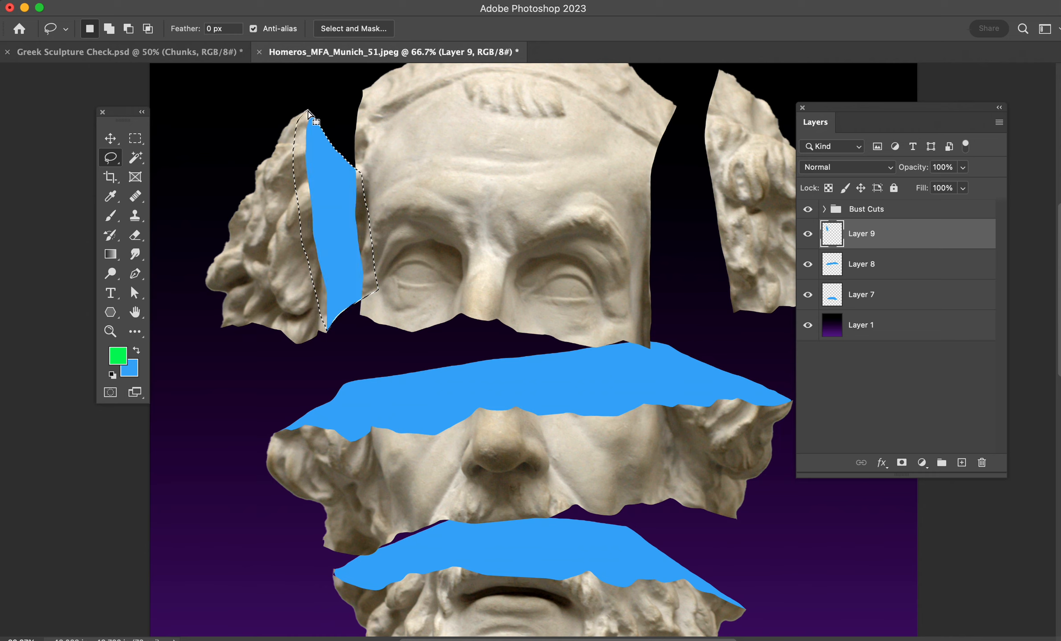
{"action": "key", "text": "super+d"}
- On a further new layer, lasso a curved cut surface along the right hair piece's inner edge, fill it with blue and deselect
{"action": "left_click", "coordinate": [957, 461]}
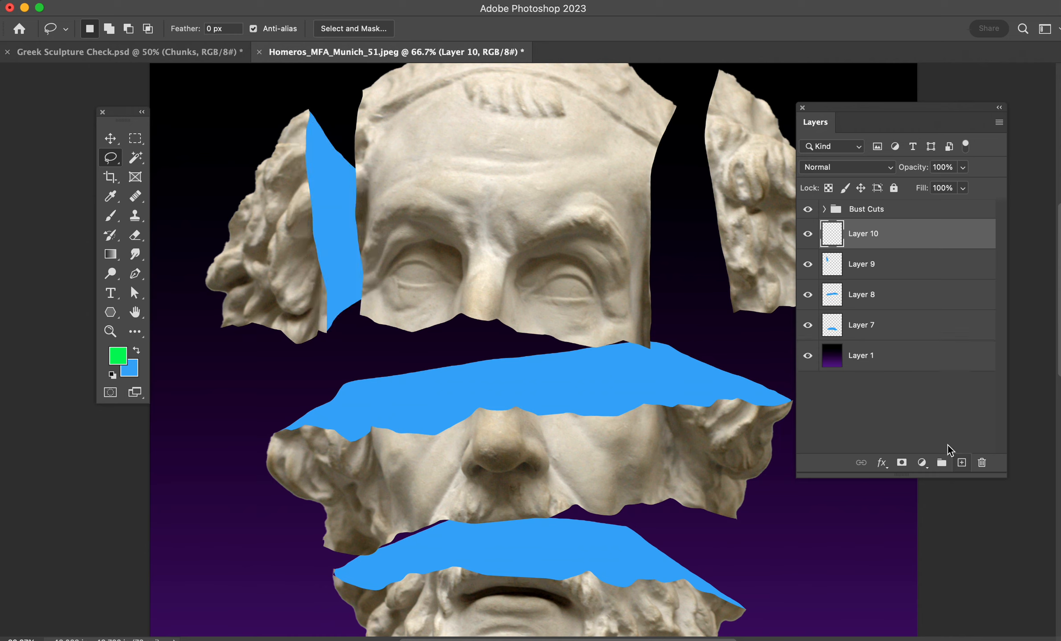
{"action": "mouse_move", "coordinate": [734, 313]}
{"action": "left_mouse_down"}
{"action": "mouse_move", "coordinate": [693, 280]}
{"action": "mouse_move", "coordinate": [676, 148]}
{"action": "mouse_move", "coordinate": [680, 110]}
{"action": "mouse_move", "coordinate": [720, 71]}
{"action": "left_mouse_up"}
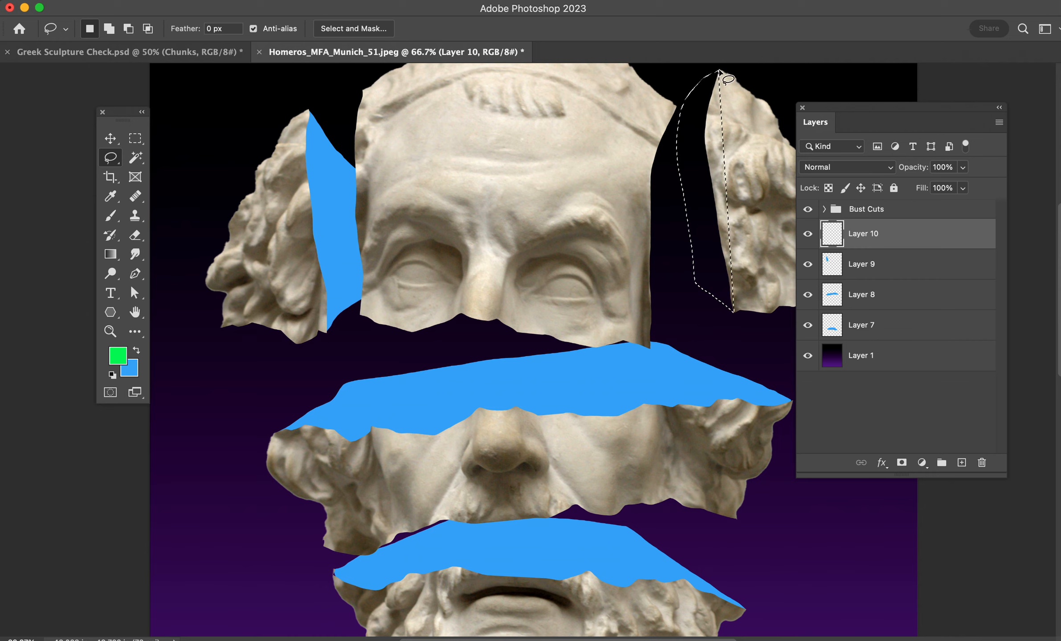
{"action": "key", "text": "super+BackSpace"}
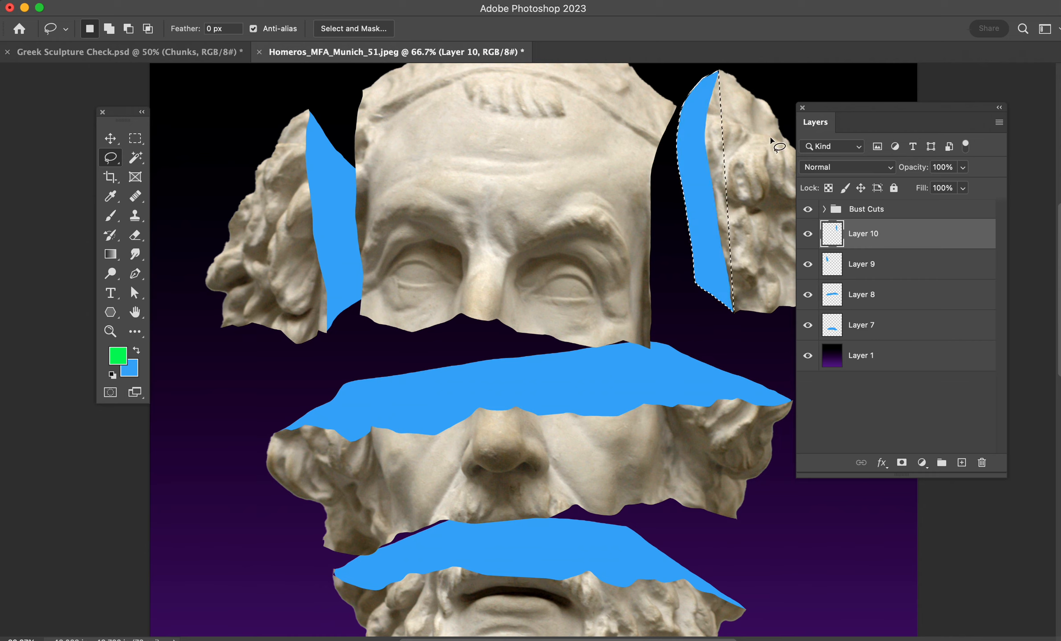
{"action": "key", "text": "super+d"}
- Expand the Bust Cuts group and link the beard piece on Layer 2 with its blue cut surface on Layer 7
{"action": "key", "text": "super+minus"}
{"action": "key", "text": "super+minus"}
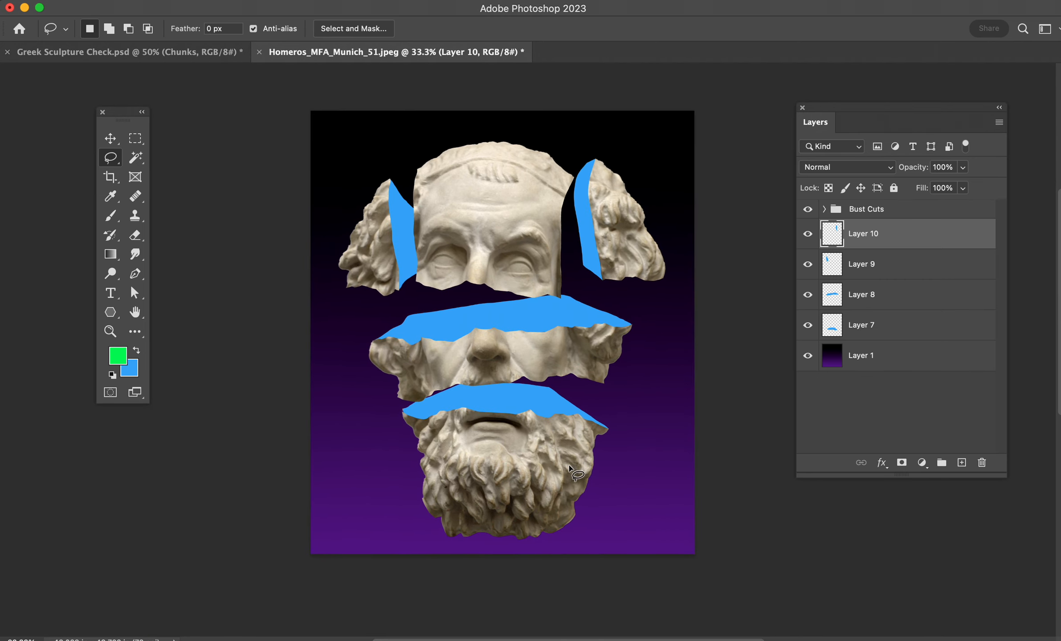
{"action": "left_click", "coordinate": [110, 138]}
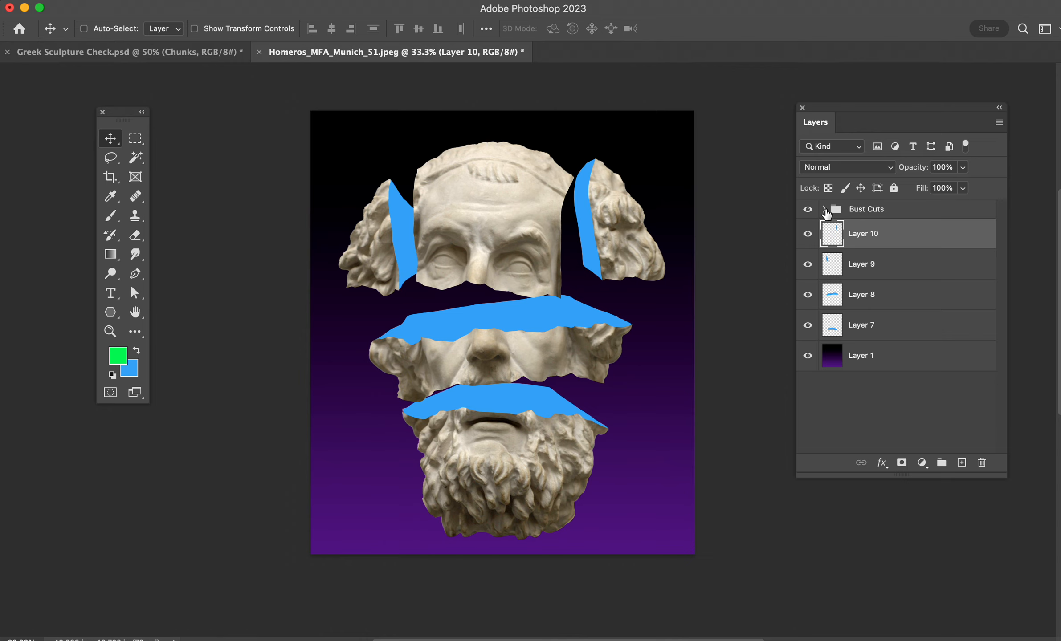
{"action": "left_click", "coordinate": [824, 209]}
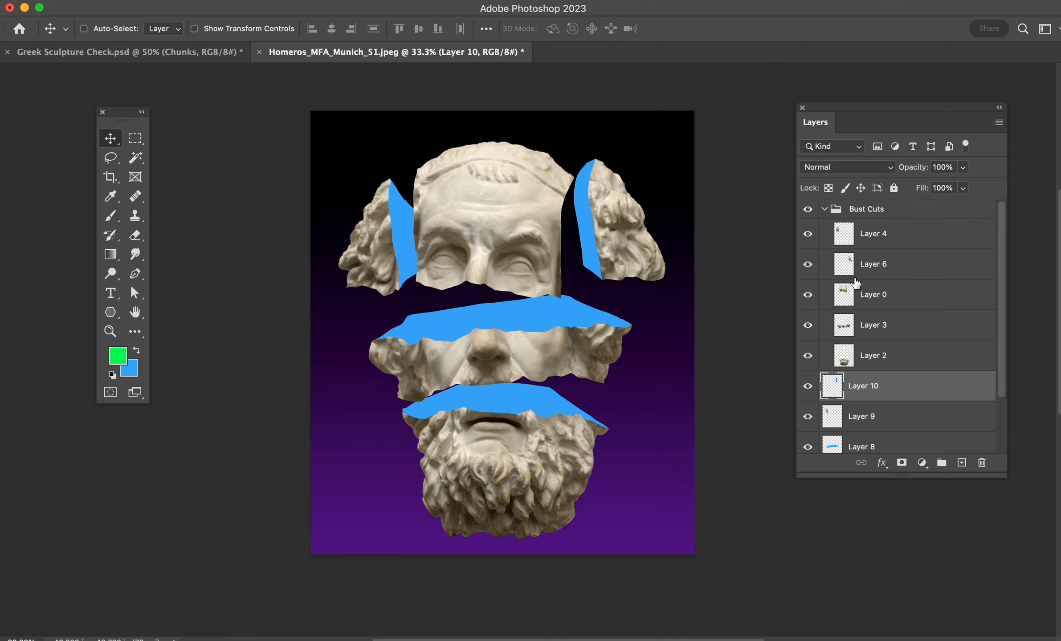
{"action": "scroll", "coordinate": [867, 315], "scroll_direction": "down", "scroll_amount": 3}
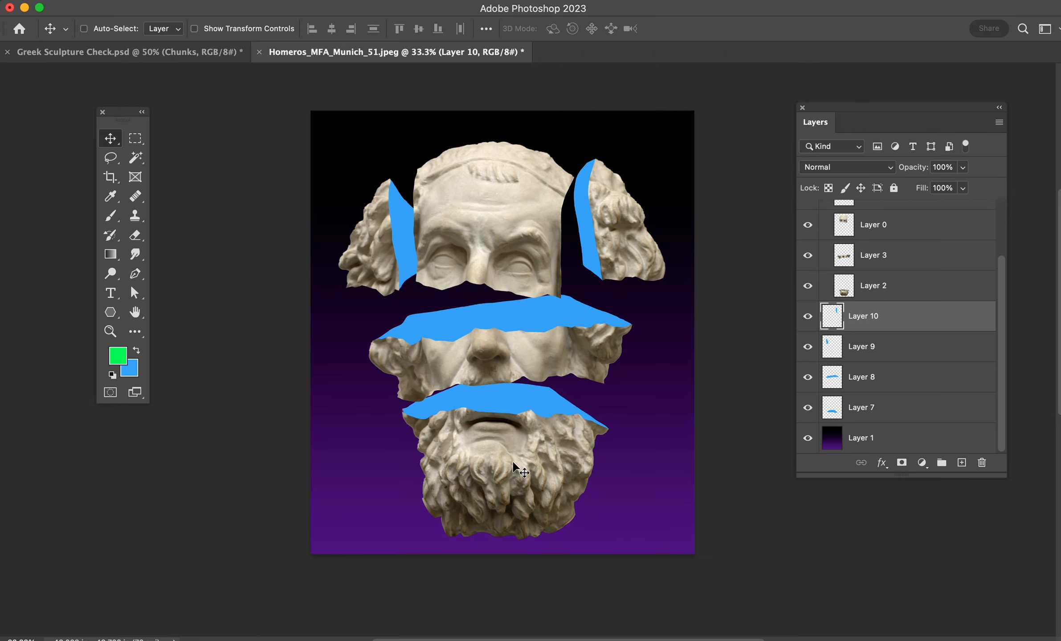
{"action": "left_click", "coordinate": [829, 295]}
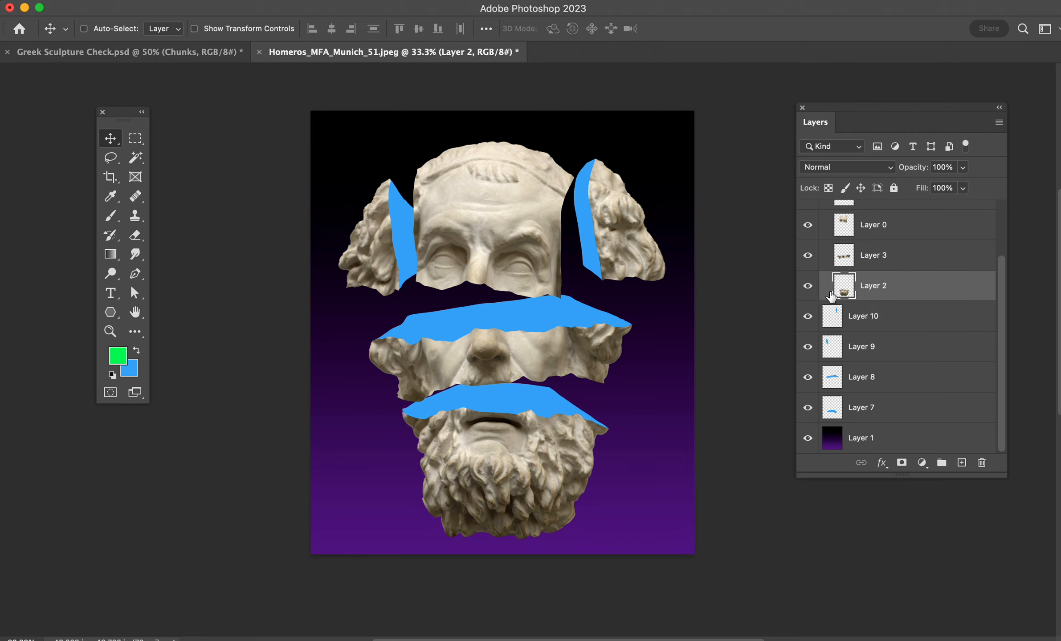
{"action": "left_click", "coordinate": [808, 289]}
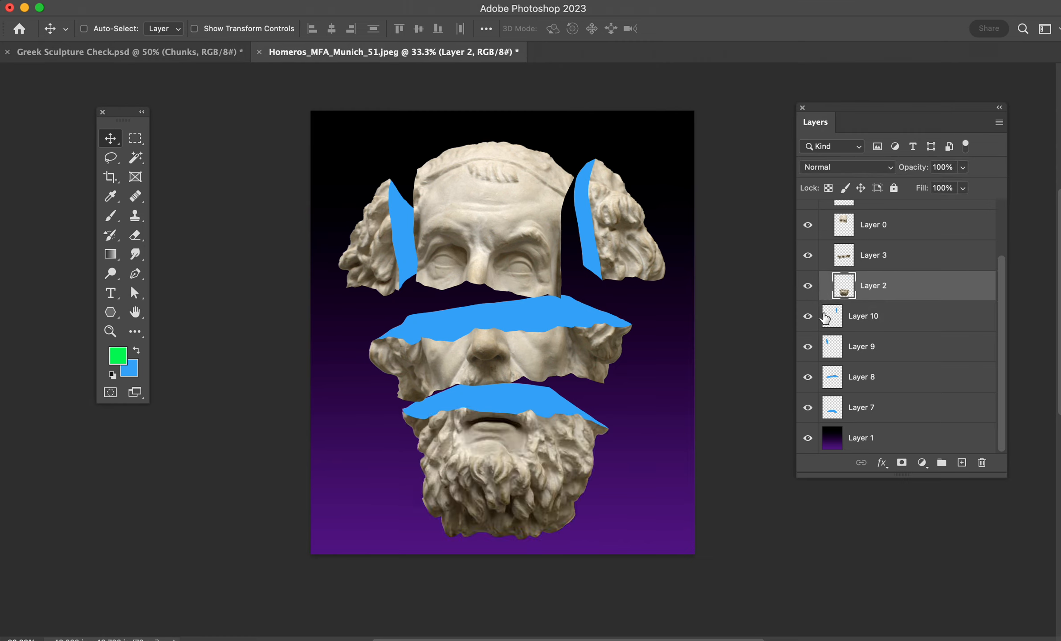
{"action": "left_click", "coordinate": [892, 416]}
{"action": "left_click", "coordinate": [808, 409]}
{"action": "left_click", "coordinate": [809, 409]}
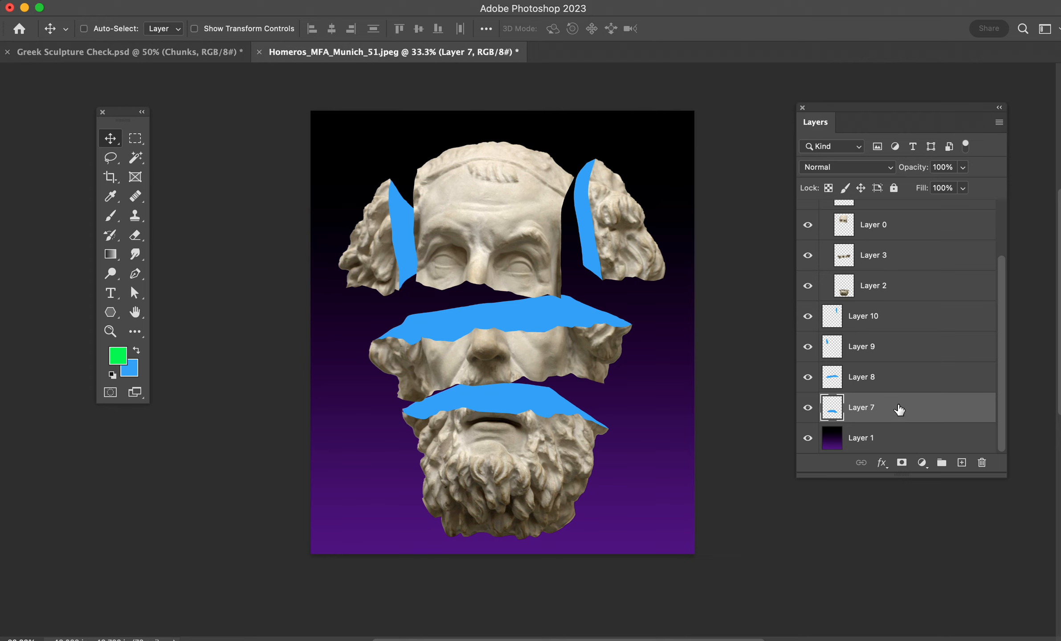
{"action": "left_click", "coordinate": [915, 289], "text": "super"}
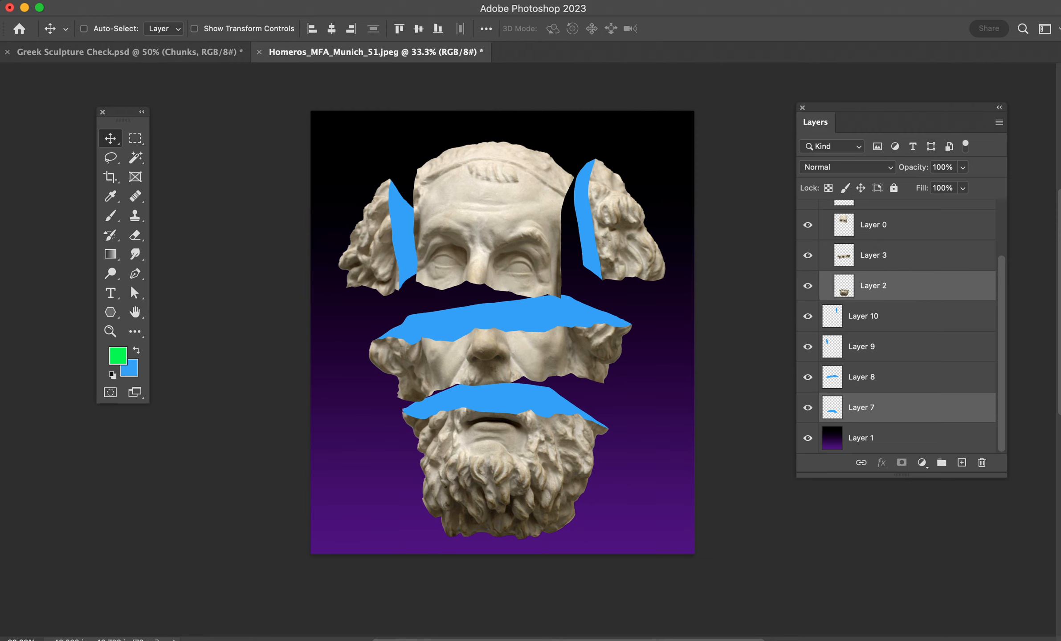
{"action": "left_click", "coordinate": [862, 463]}
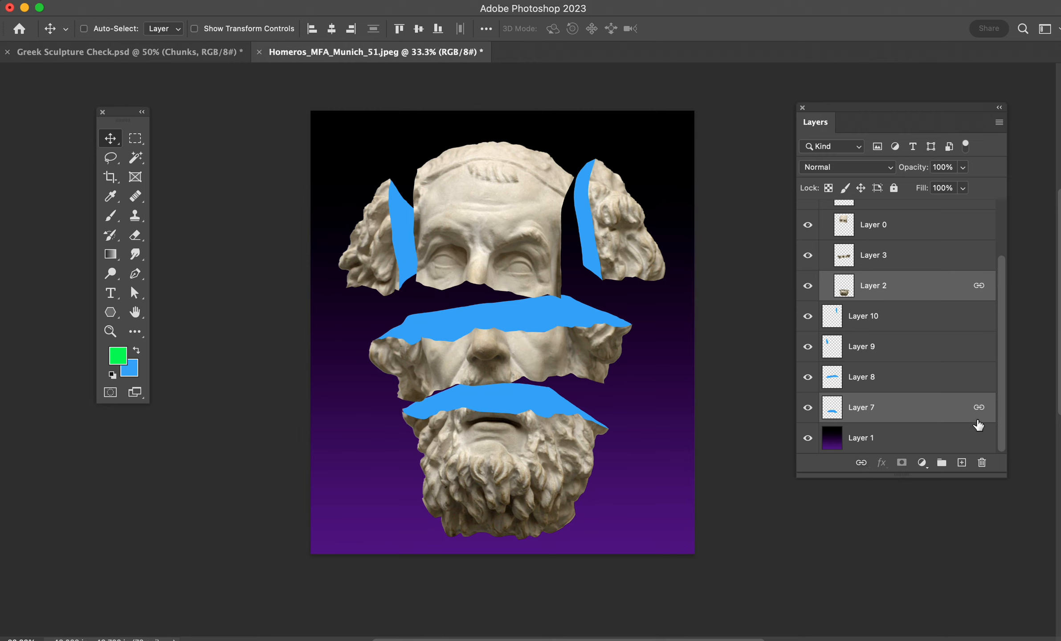